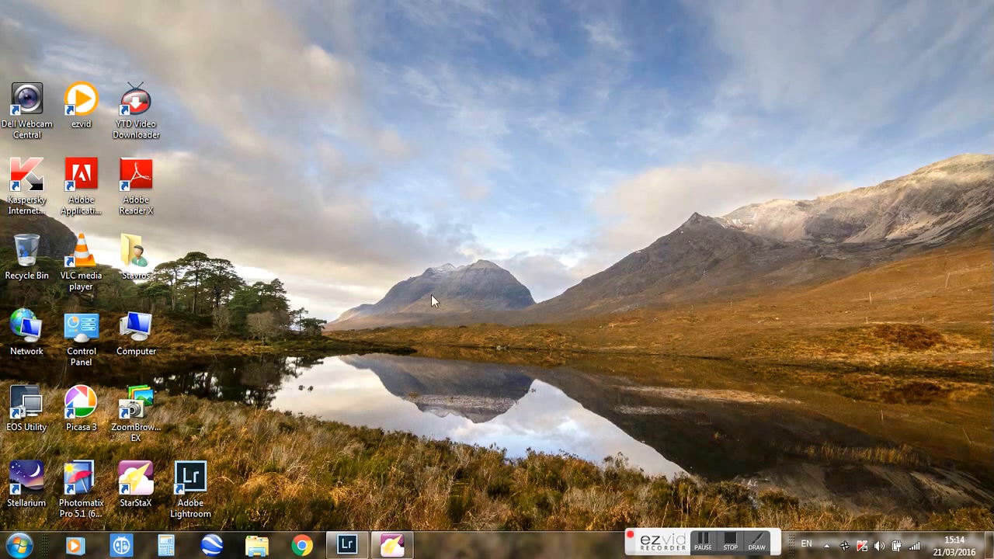
Switch to Lightroom, look through the star trail photos, and open the first one in the Develop module
{"action": "left_click", "coordinate": [346, 545]}
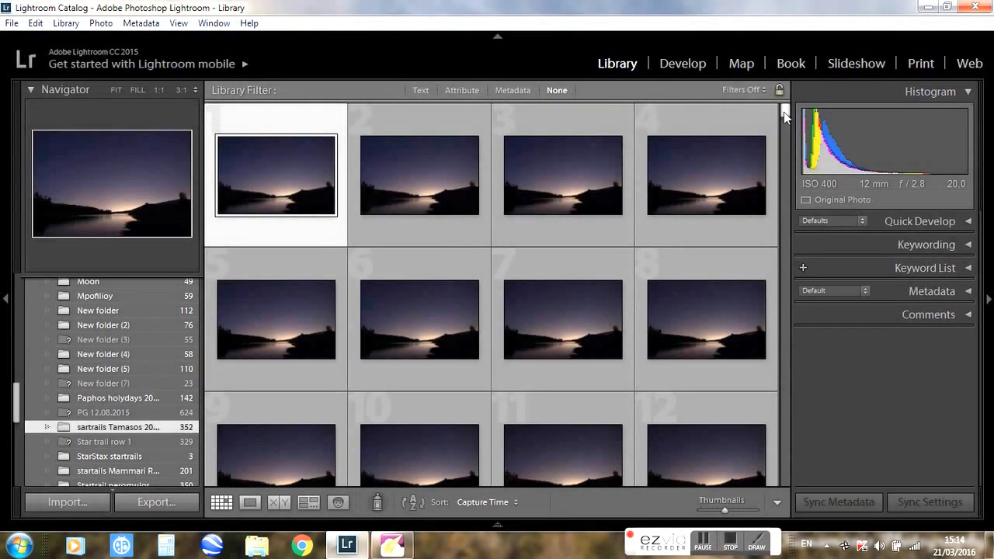
{"action": "left_click_drag", "start_coordinate": [783, 111], "coordinate": [783, 478]}
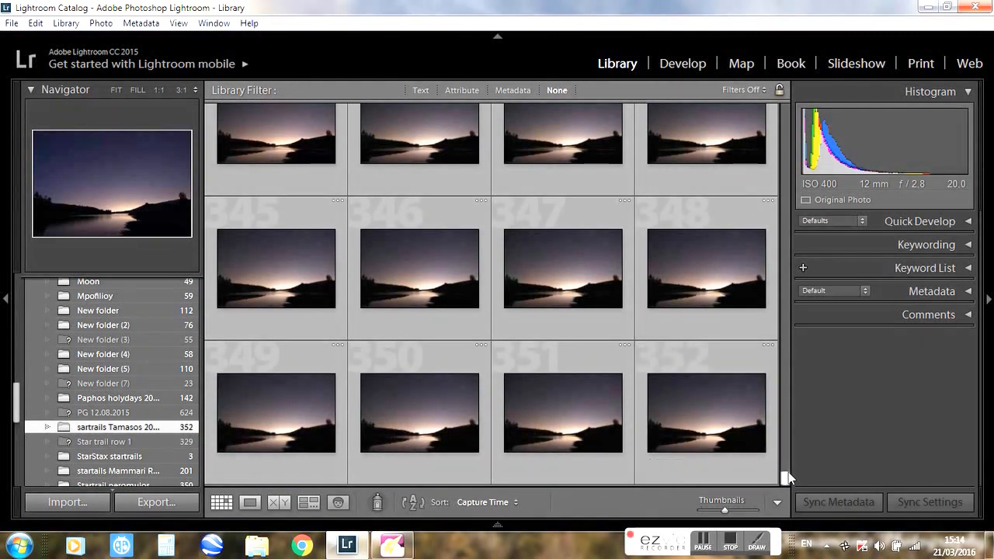
{"action": "left_click_drag", "start_coordinate": [787, 478], "coordinate": [784, 107]}
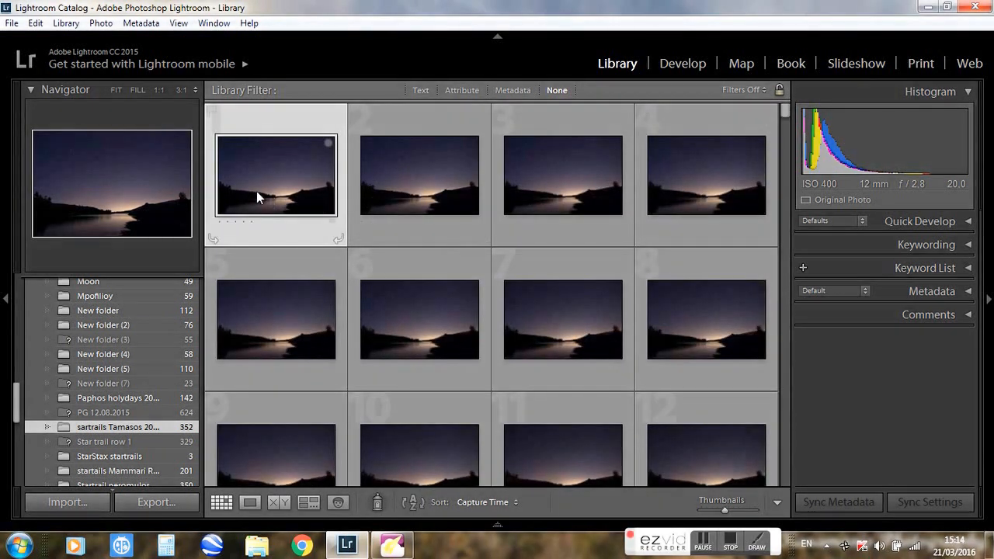
{"action": "left_click", "coordinate": [269, 187]}
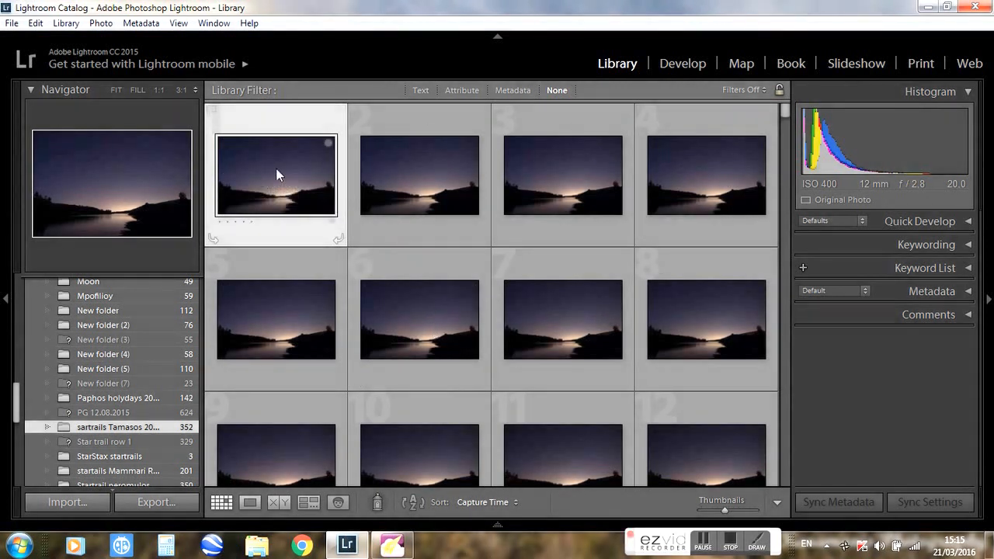
{"action": "left_click", "coordinate": [682, 65]}
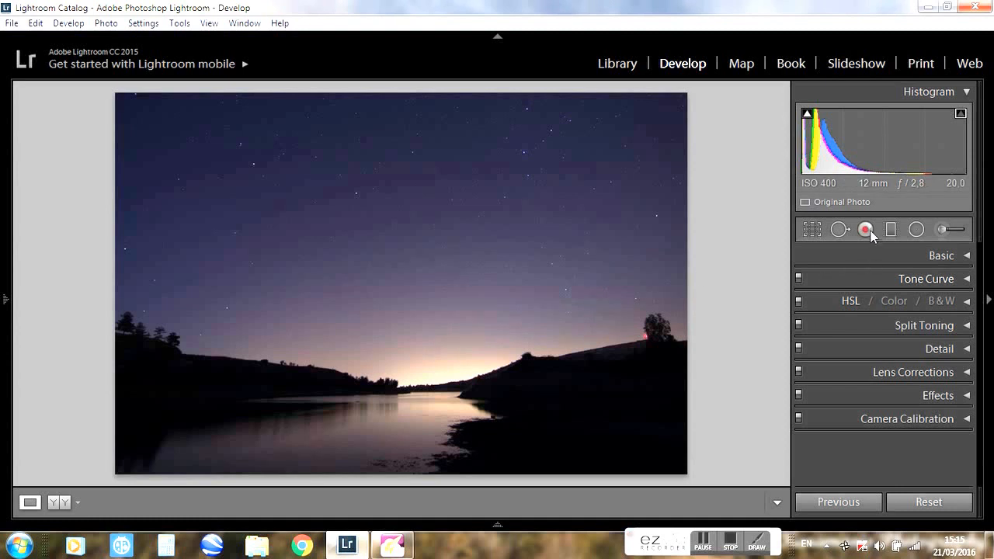
Enable profile corrections and chromatic aberration removal for the photo, and try the automatic Upright correction
{"action": "left_click", "coordinate": [914, 371]}
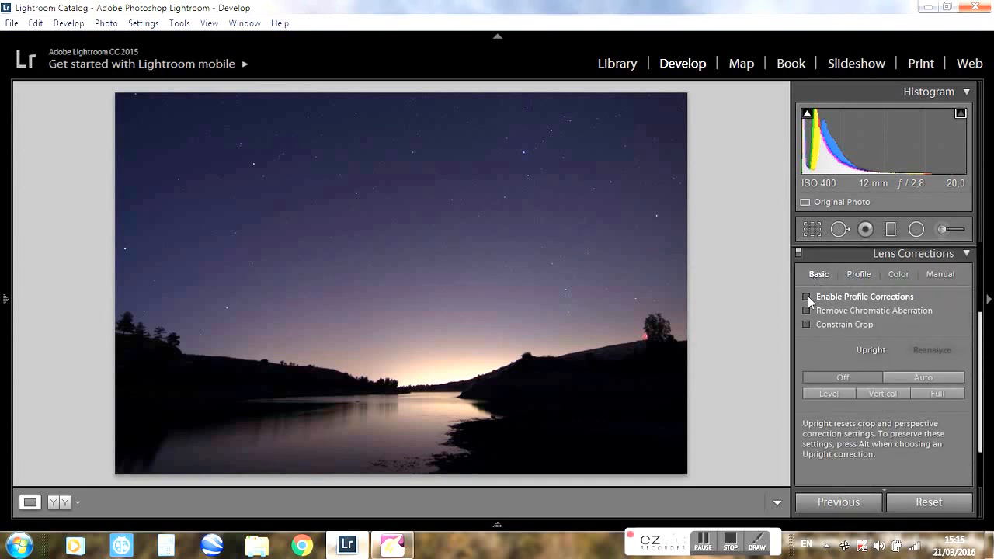
{"action": "left_click", "coordinate": [807, 296]}
{"action": "left_click", "coordinate": [806, 310]}
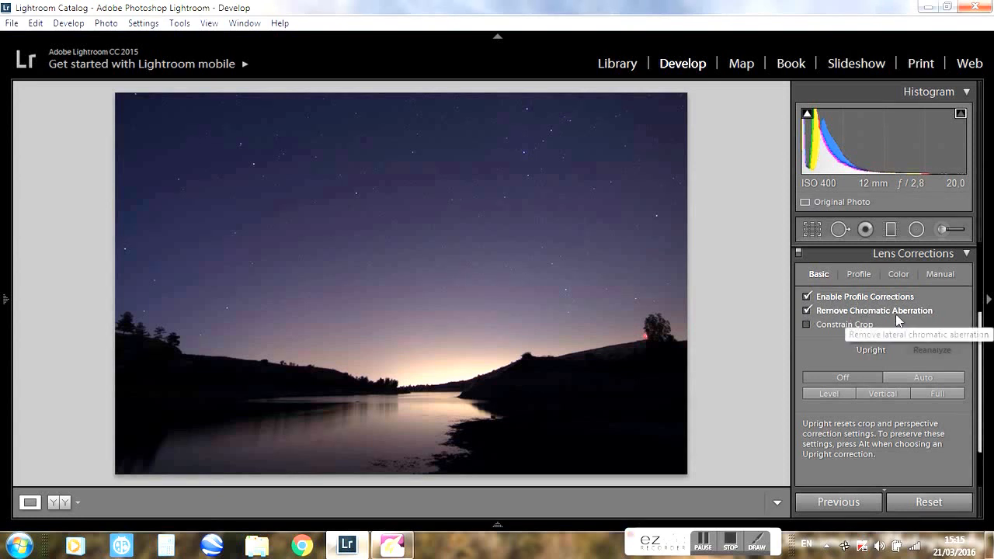
{"action": "left_click", "coordinate": [931, 383]}
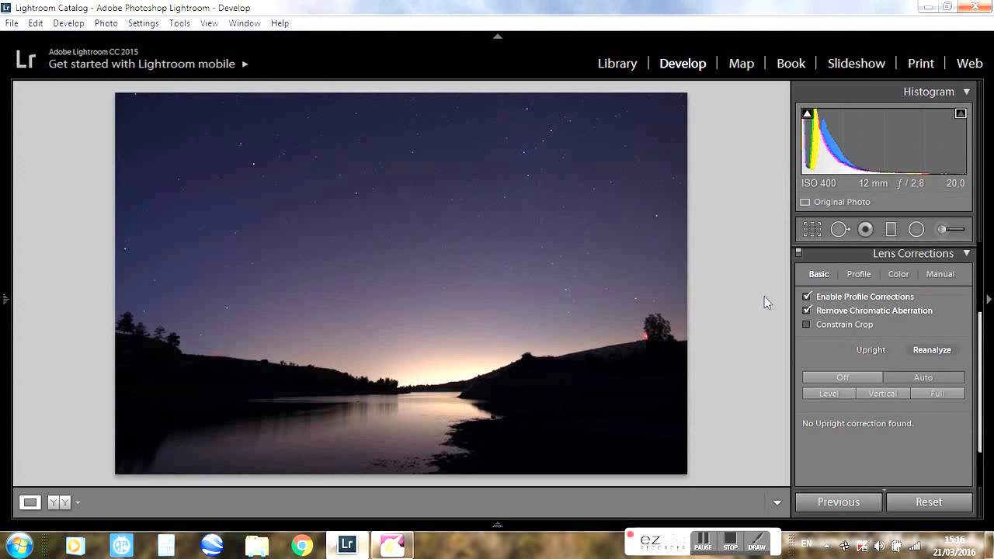
Set the make of the lens correction profile to Tokina
{"action": "left_click", "coordinate": [863, 278]}
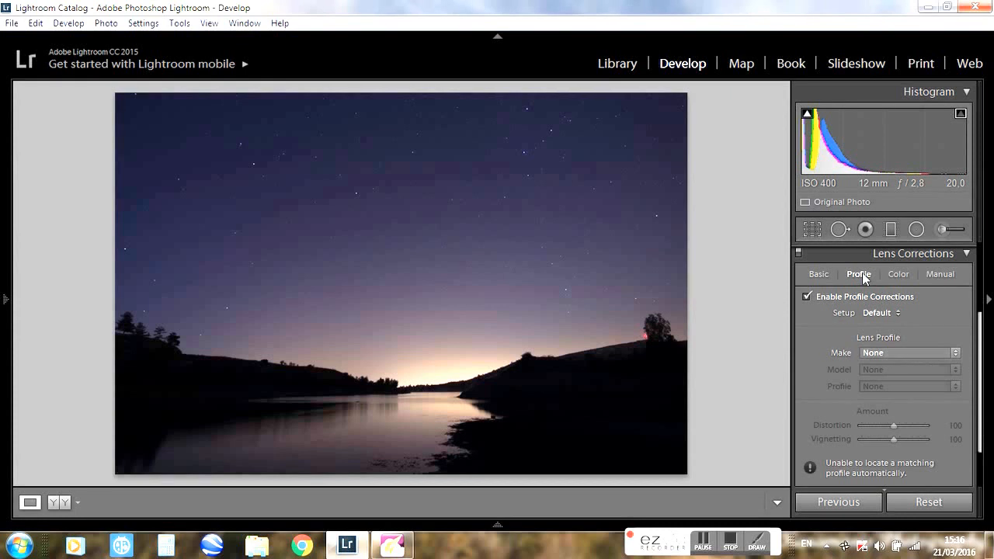
{"action": "left_click", "coordinate": [902, 353]}
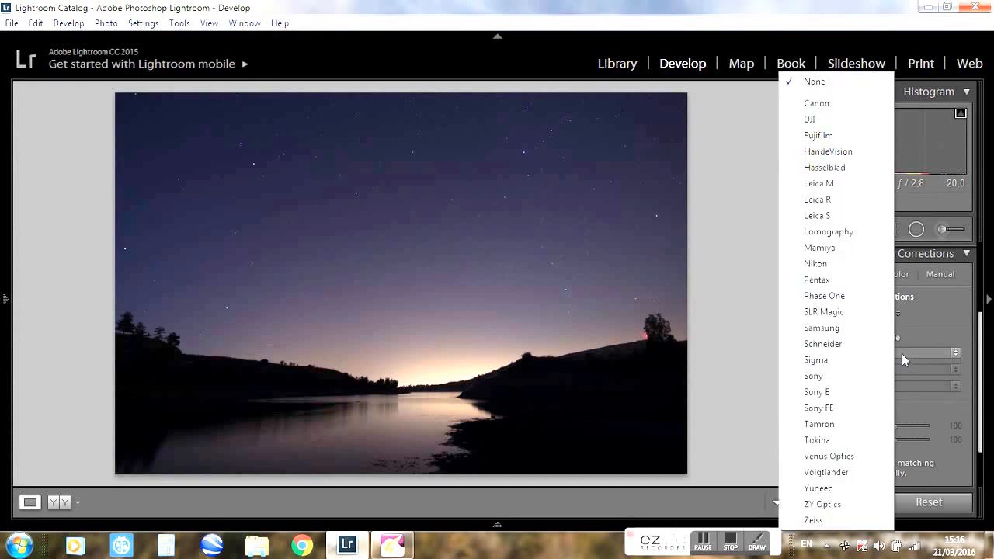
{"action": "left_click", "coordinate": [831, 441]}
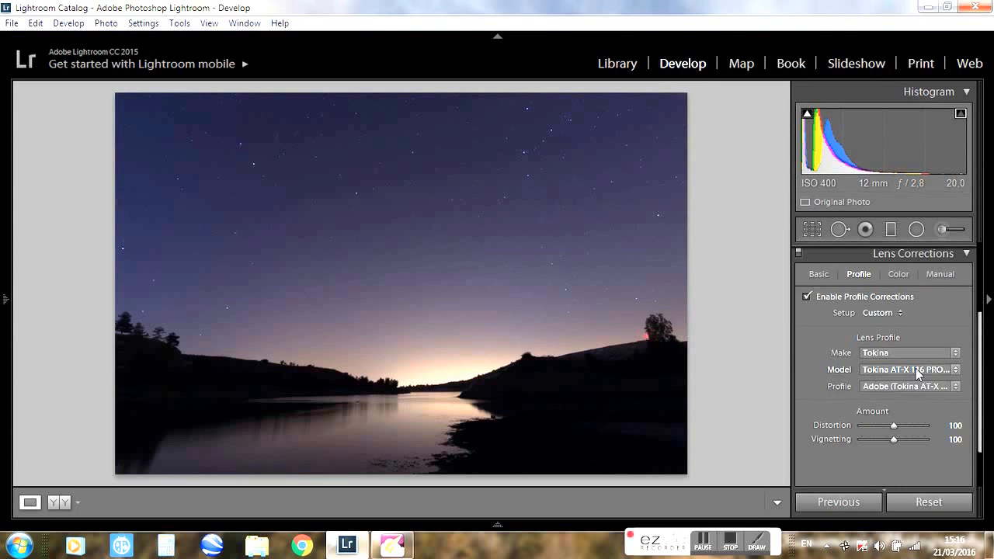
{"action": "left_click", "coordinate": [966, 254]}
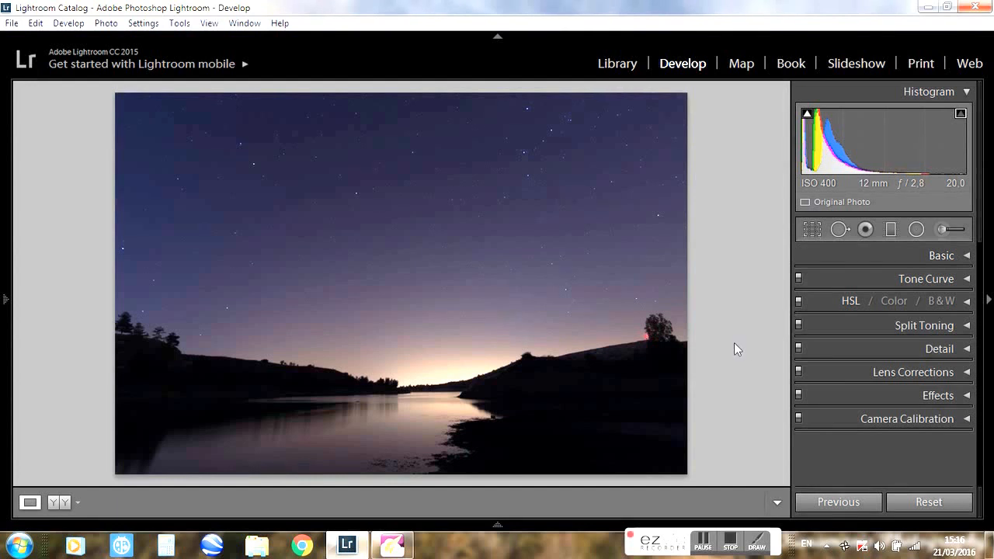
Try a warmer white balance temperature of 5250 in the basic adjustments, and return it to 3300
{"action": "left_click", "coordinate": [940, 257]}
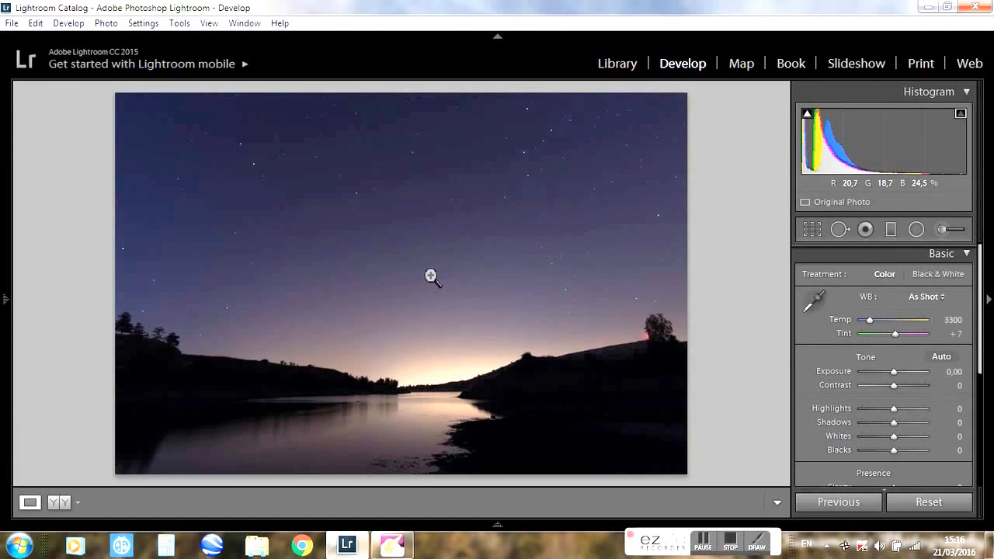
{"action": "left_click_drag", "start_coordinate": [869, 320], "coordinate": [885, 327]}
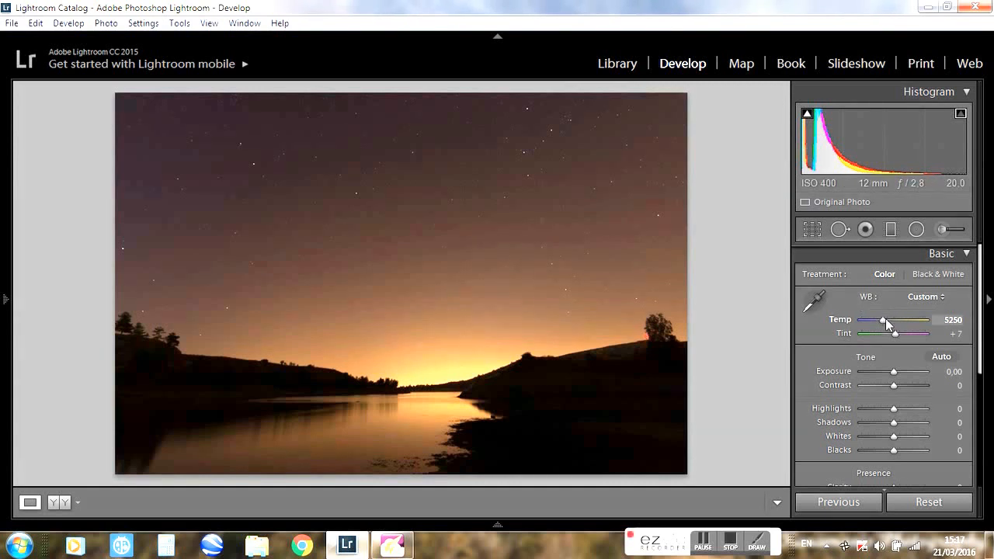
{"action": "left_click_drag", "start_coordinate": [884, 319], "coordinate": [870, 319]}
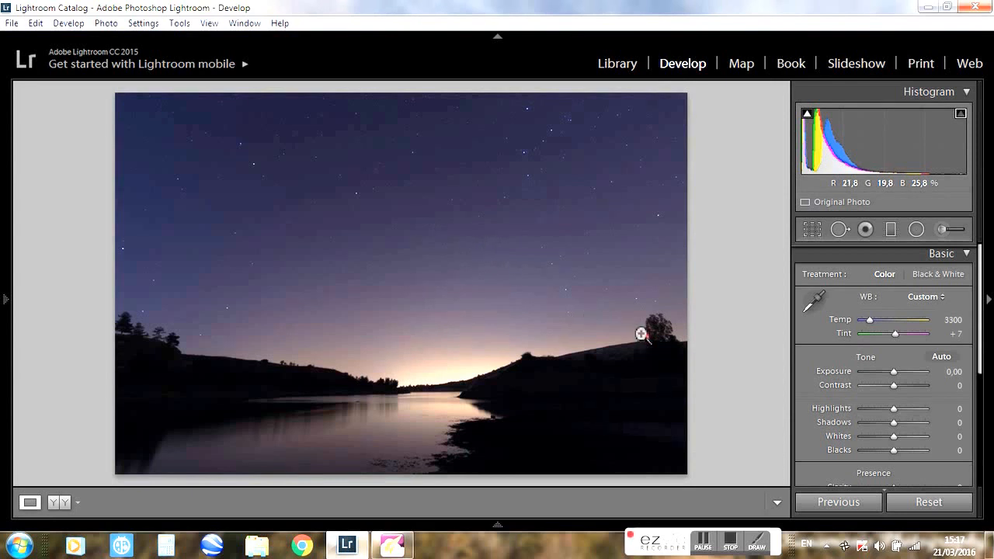
Raise the photo's contrast to +30
{"action": "scroll", "coordinate": [832, 370], "scroll_direction": "down", "scroll_amount": 3}
{"action": "scroll", "coordinate": [832, 365], "scroll_direction": "up", "scroll_amount": 2}
{"action": "scroll", "coordinate": [831, 361], "scroll_direction": "down", "scroll_amount": 2}
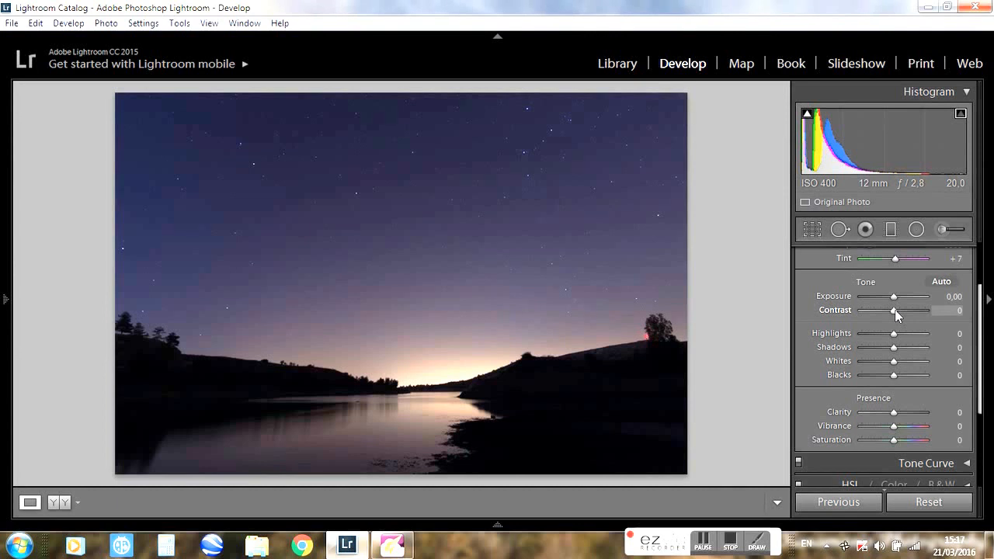
{"action": "left_click_drag", "start_coordinate": [895, 310], "coordinate": [902, 311]}
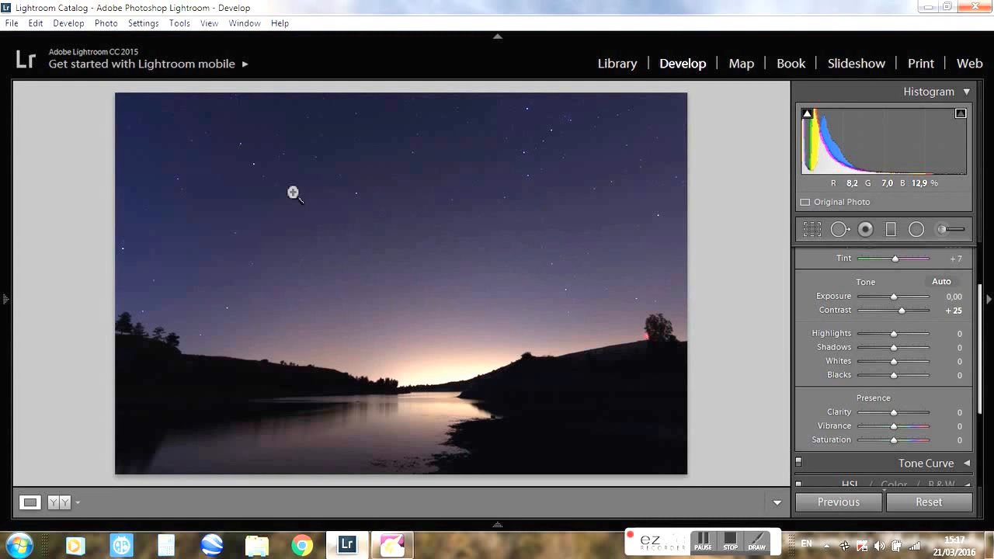
{"action": "left_click_drag", "start_coordinate": [901, 312], "coordinate": [902, 312]}
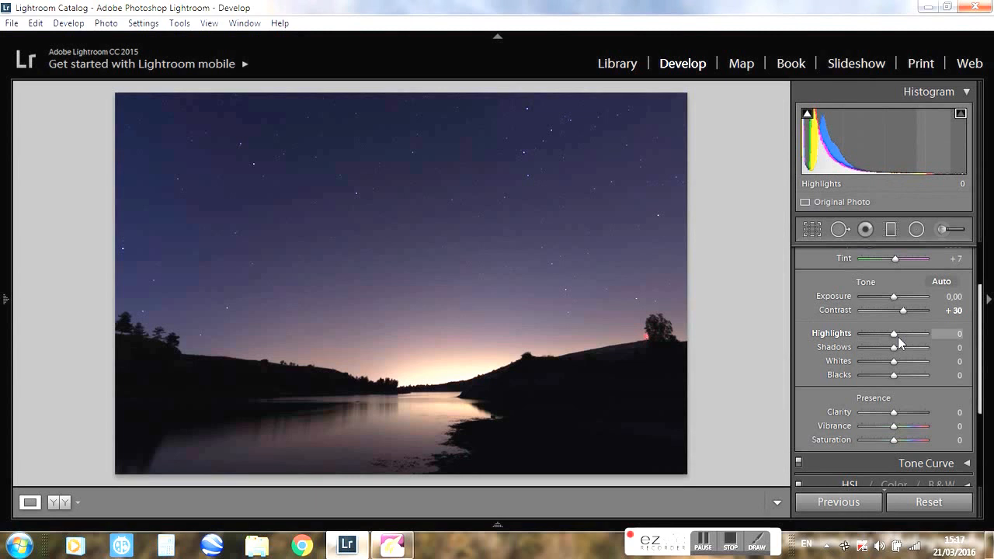
Lower the highlights to -75 and raise the shadows to +20
{"action": "left_click_drag", "start_coordinate": [893, 335], "coordinate": [878, 336]}
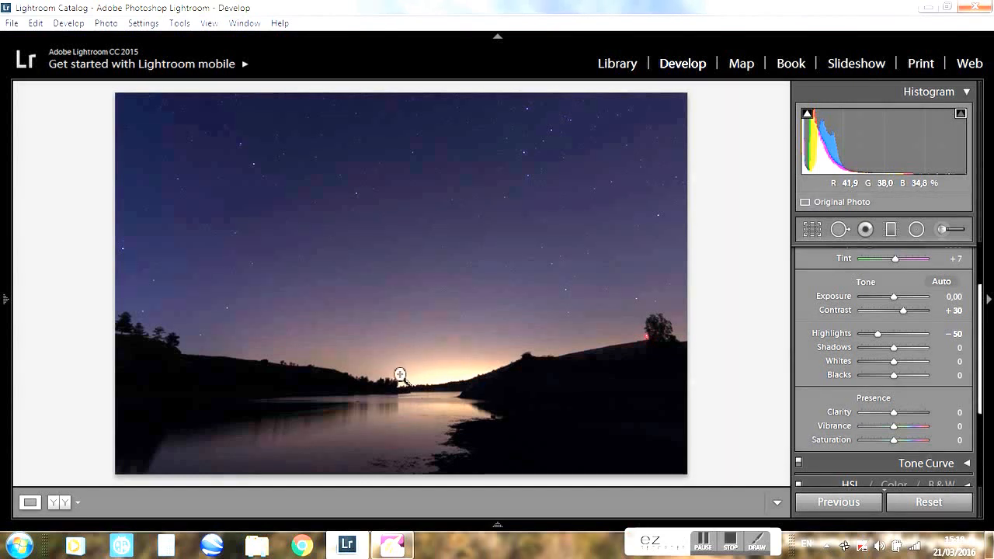
{"action": "left_click_drag", "start_coordinate": [877, 335], "coordinate": [868, 337]}
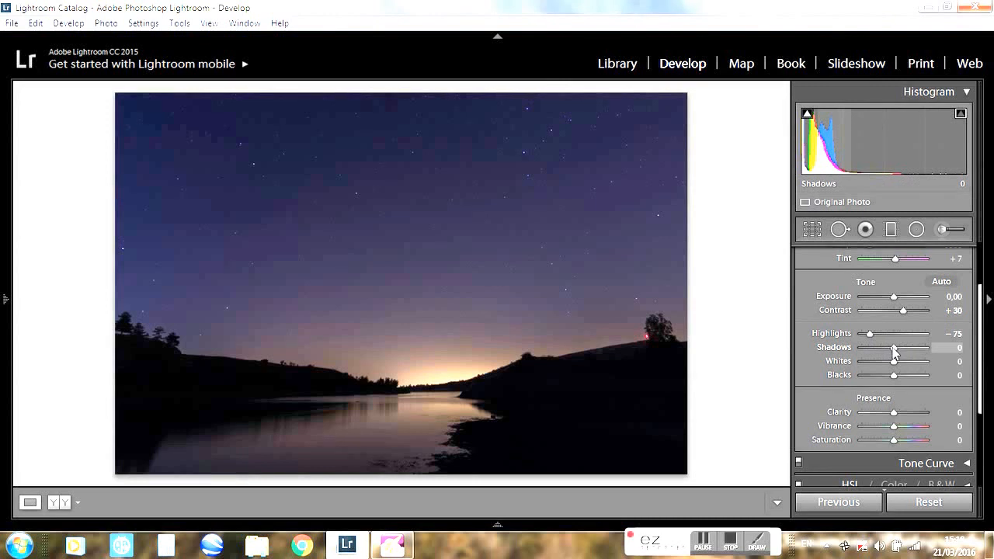
{"action": "left_click_drag", "start_coordinate": [893, 351], "coordinate": [898, 352]}
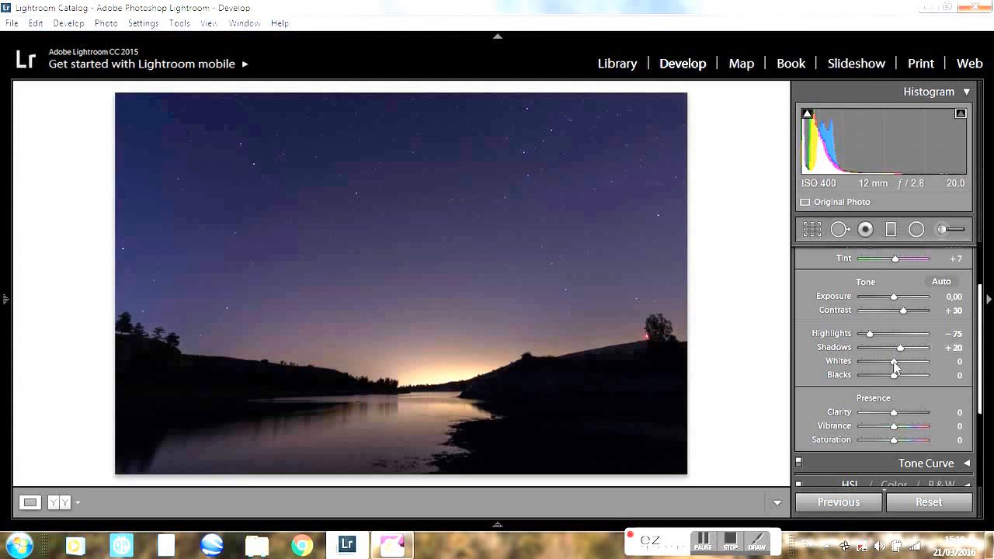
Raise the whites to +30, leaving the blacks at 0
{"action": "scroll", "coordinate": [895, 369], "scroll_direction": "up", "scroll_amount": 6}
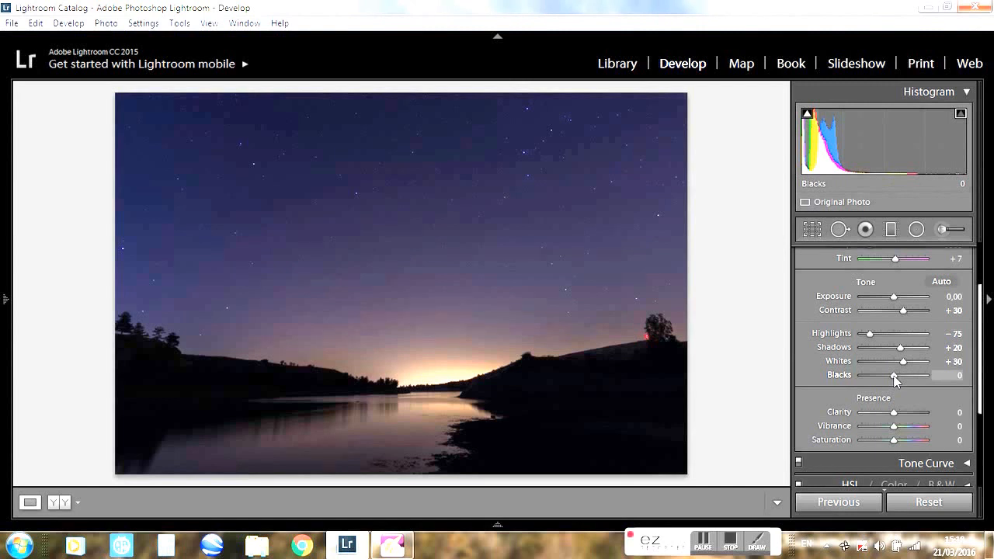
{"action": "scroll", "coordinate": [895, 379], "scroll_direction": "down", "scroll_amount": 1}
{"action": "scroll", "coordinate": [895, 380], "scroll_direction": "up", "scroll_amount": 1}
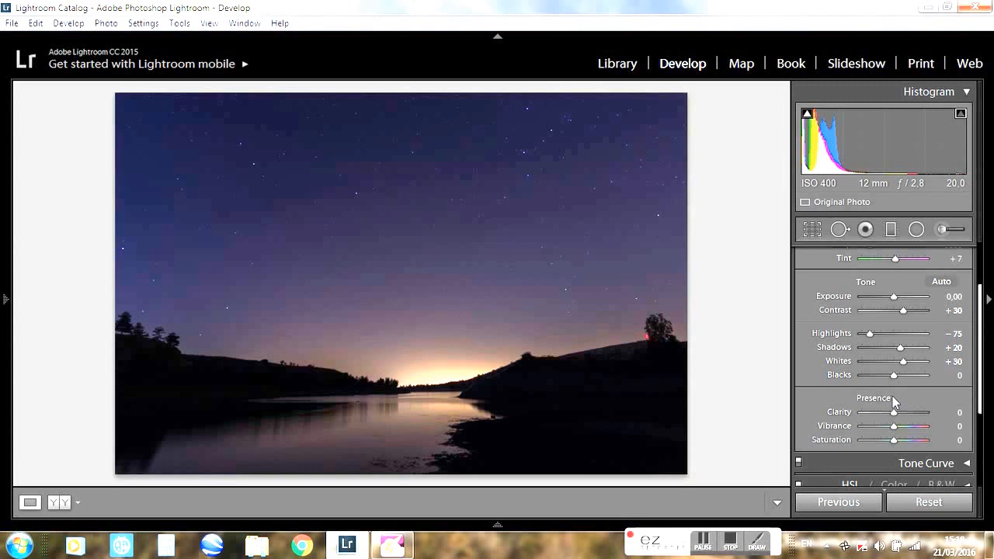
Set the presence adjustments to Clarity +25, Vibrance +5 and Saturation +5
{"action": "scroll", "coordinate": [894, 417], "scroll_direction": "up", "scroll_amount": 5}
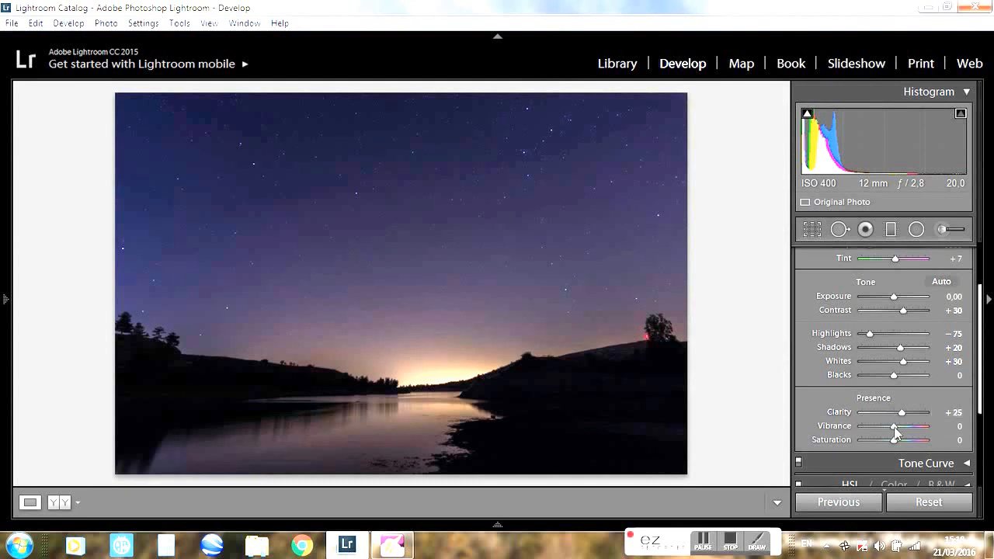
{"action": "scroll", "coordinate": [894, 429], "scroll_direction": "up", "scroll_amount": 1}
{"action": "scroll", "coordinate": [896, 439], "scroll_direction": "up", "scroll_amount": 1}
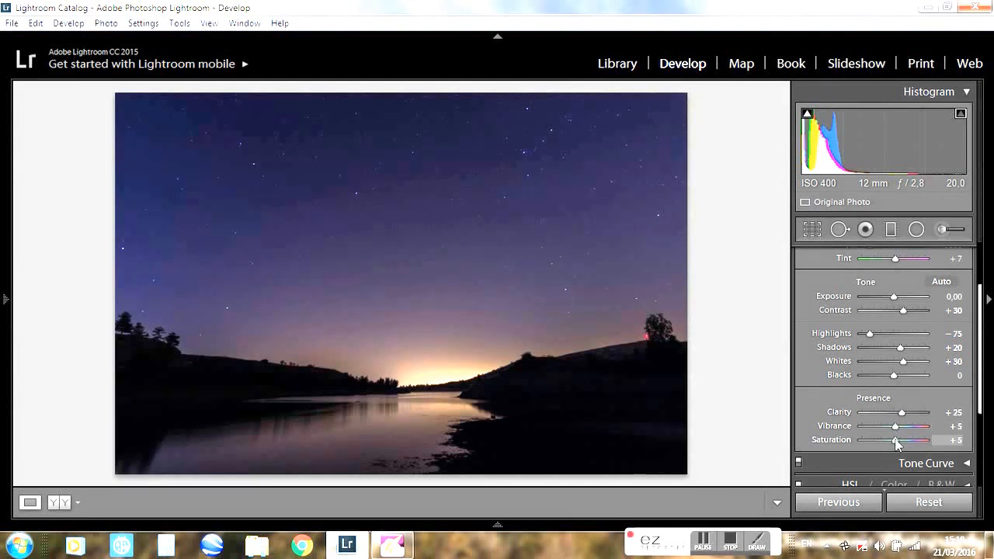
{"action": "scroll", "coordinate": [907, 286], "scroll_direction": "up", "scroll_amount": 2}
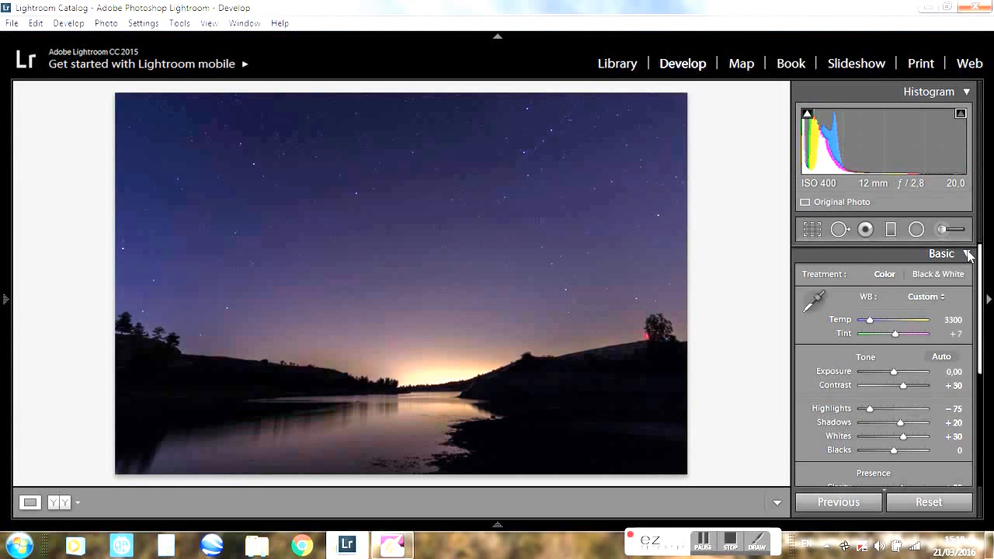
{"action": "left_click", "coordinate": [968, 255]}
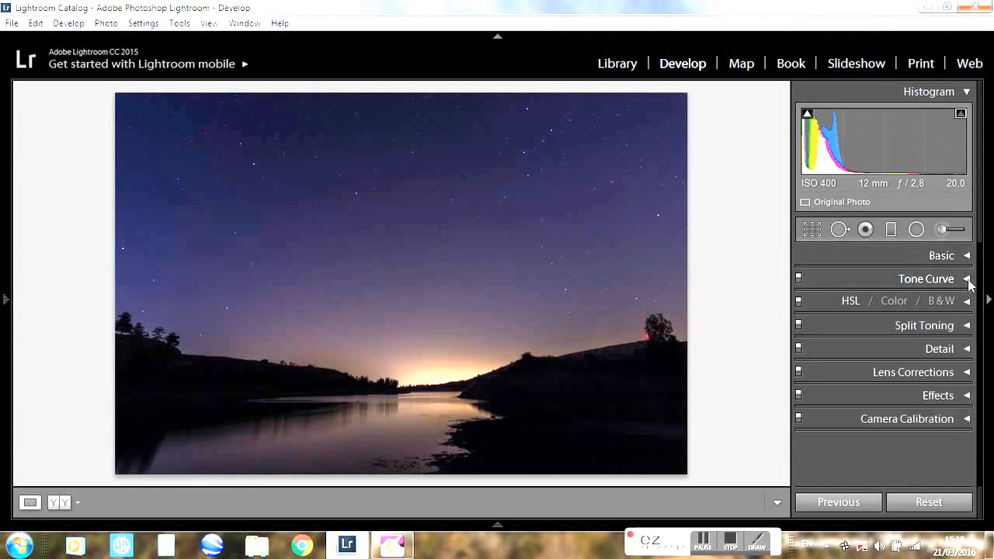
Try the Medium Contrast point curve on the tone curve, and set it back to Linear
{"action": "left_click", "coordinate": [966, 280]}
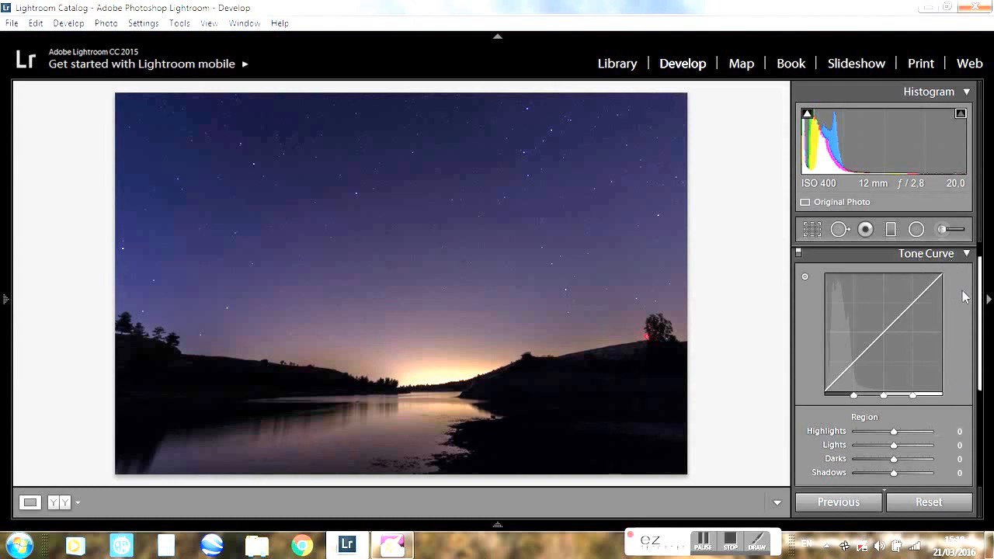
{"action": "scroll", "coordinate": [935, 425], "scroll_direction": "down", "scroll_amount": 1}
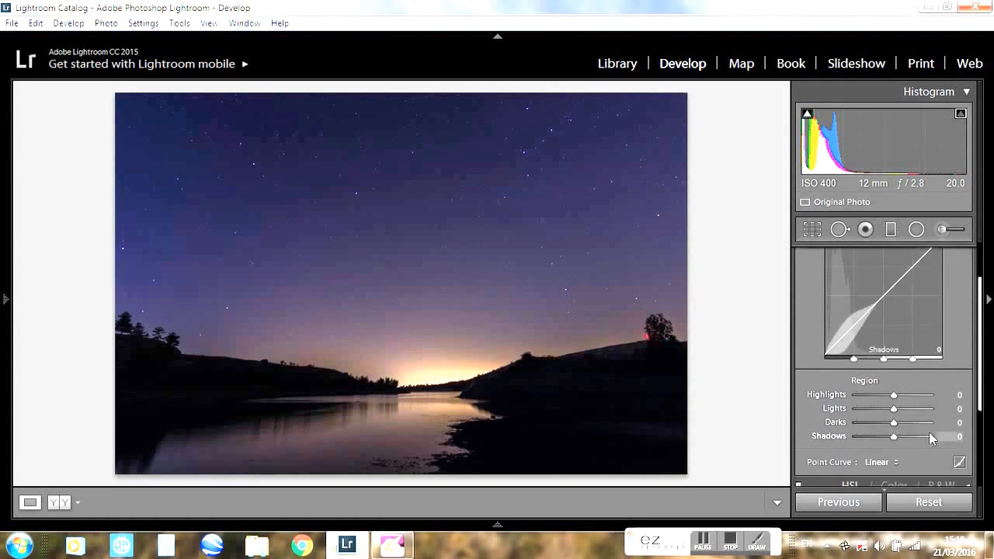
{"action": "left_click", "coordinate": [876, 462]}
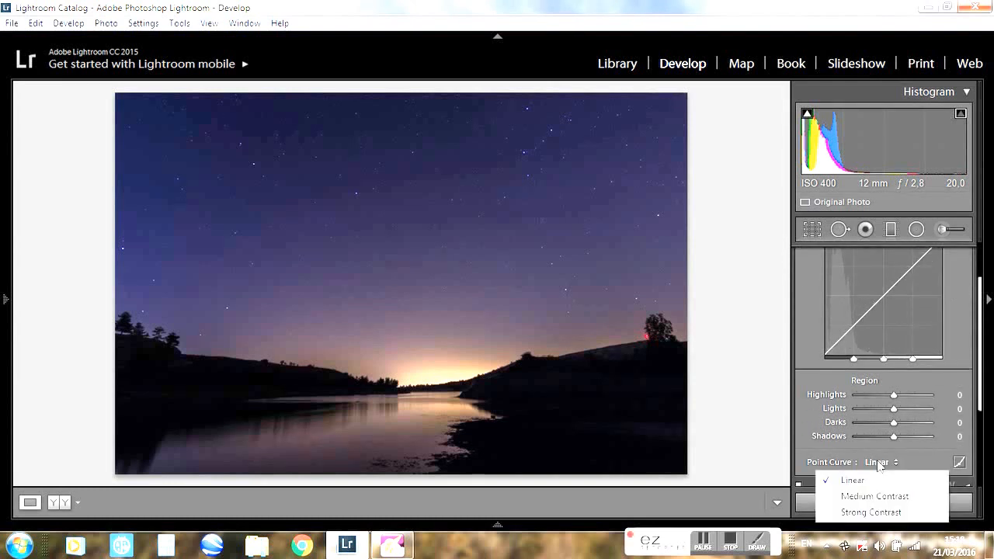
{"action": "left_click", "coordinate": [885, 503]}
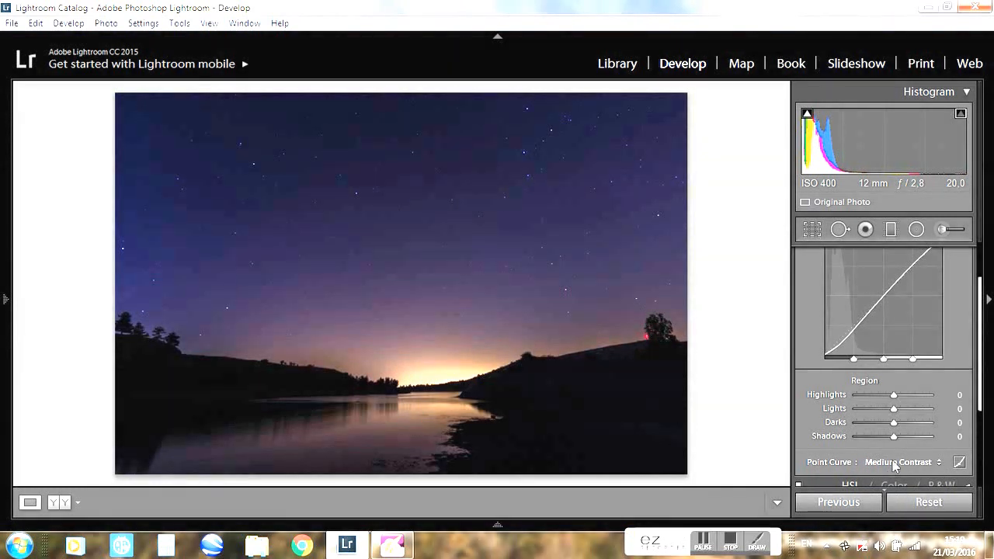
{"action": "left_click", "coordinate": [895, 464]}
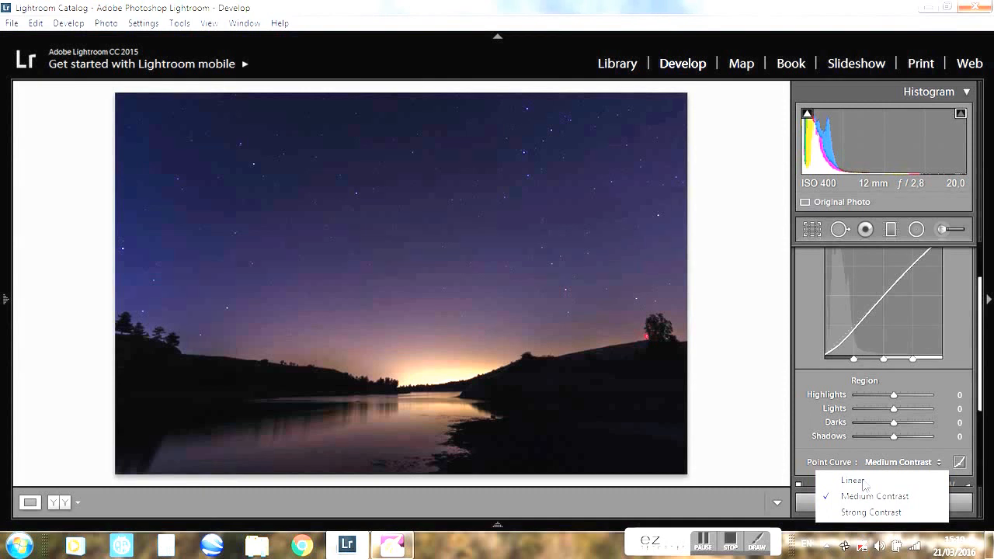
{"action": "left_click", "coordinate": [862, 482]}
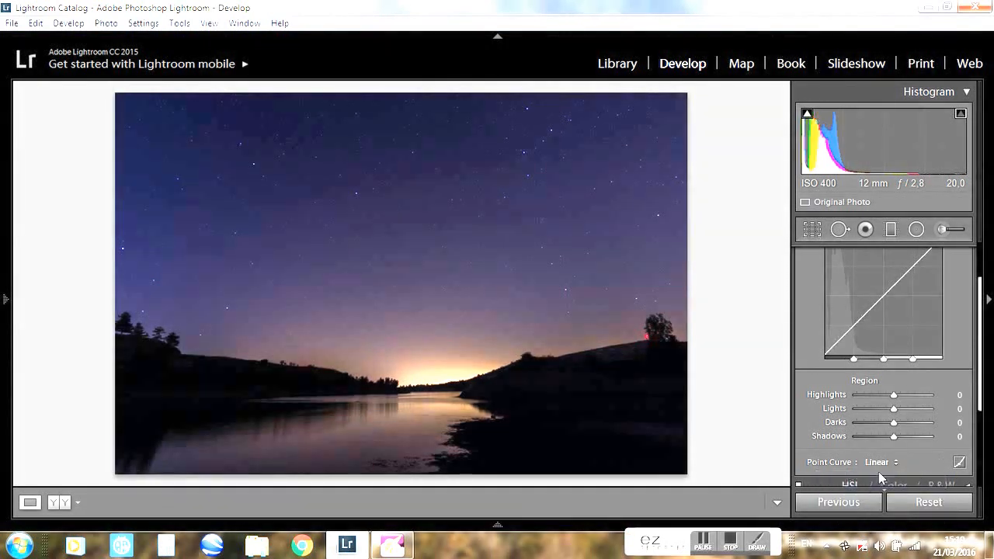
{"action": "scroll", "coordinate": [971, 341], "scroll_direction": "up", "scroll_amount": 2}
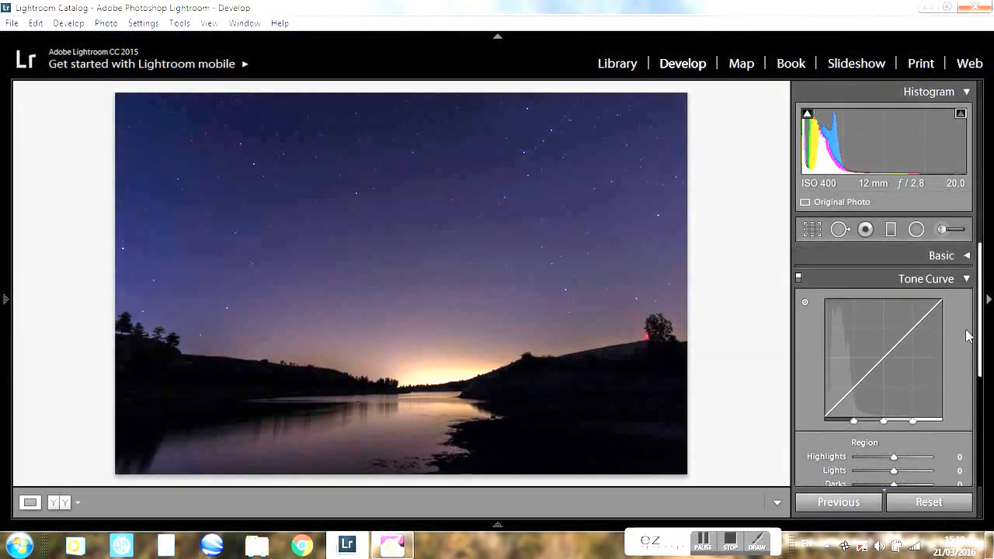
{"action": "left_click", "coordinate": [967, 279]}
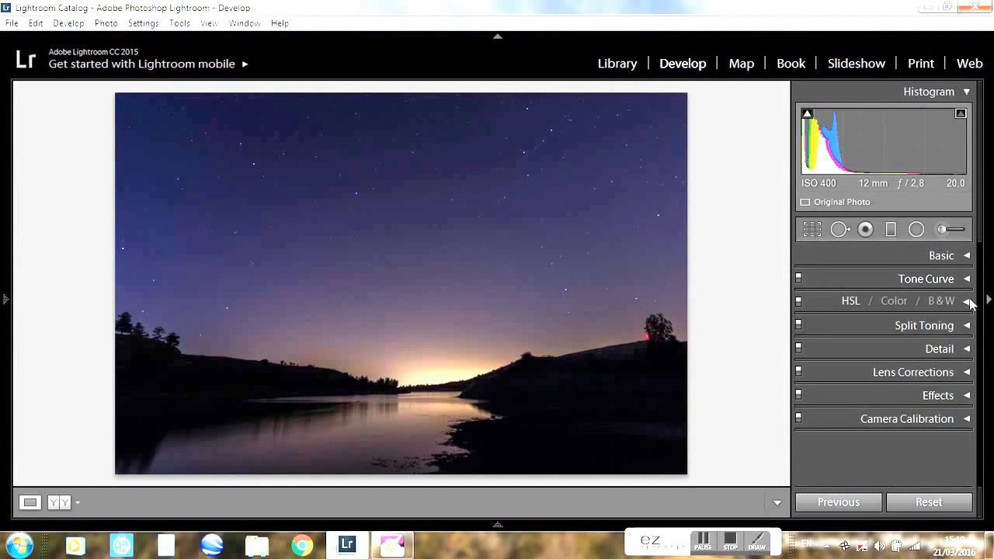
In the HSL hue adjustments, set Aqua to +10 and shift Blue slightly in the positive direction
{"action": "left_click", "coordinate": [967, 301]}
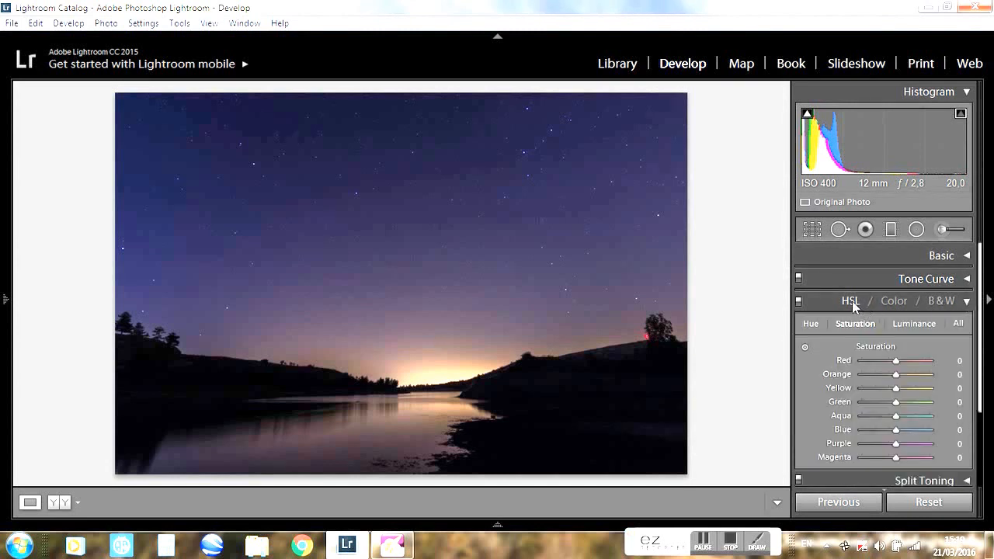
{"action": "left_click", "coordinate": [852, 304]}
{"action": "left_click", "coordinate": [852, 304]}
{"action": "left_click", "coordinate": [812, 327]}
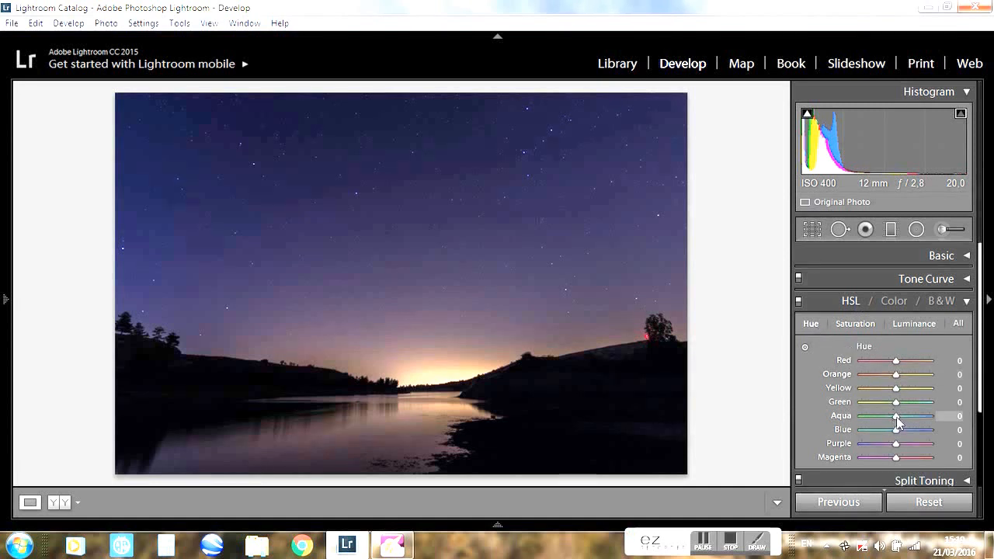
{"action": "left_click_drag", "start_coordinate": [896, 421], "coordinate": [900, 421]}
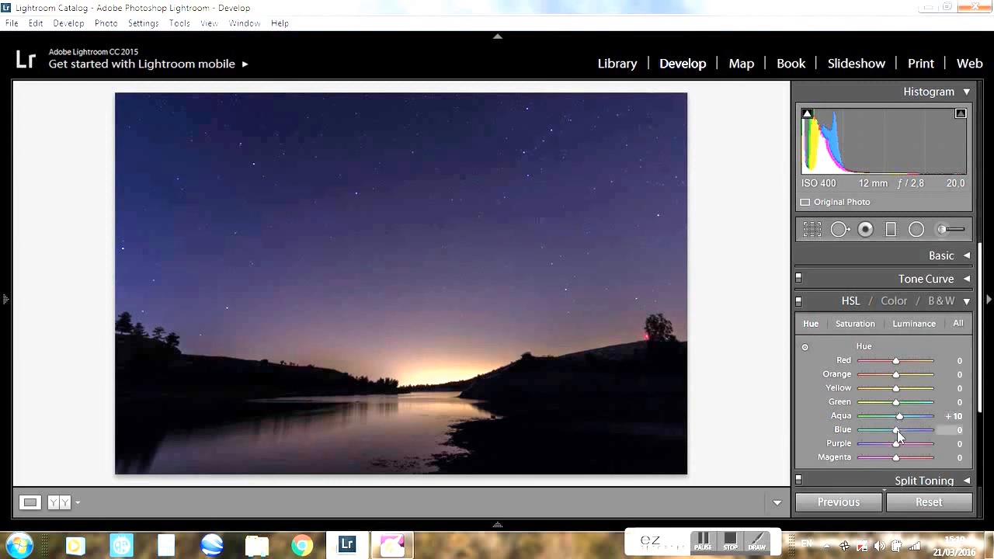
{"action": "left_click_drag", "start_coordinate": [896, 430], "coordinate": [901, 430]}
Raise the HSL saturation of Aqua to +10 and Blue to +10
{"action": "left_click", "coordinate": [852, 322]}
{"action": "left_click_drag", "start_coordinate": [897, 417], "coordinate": [900, 431]}
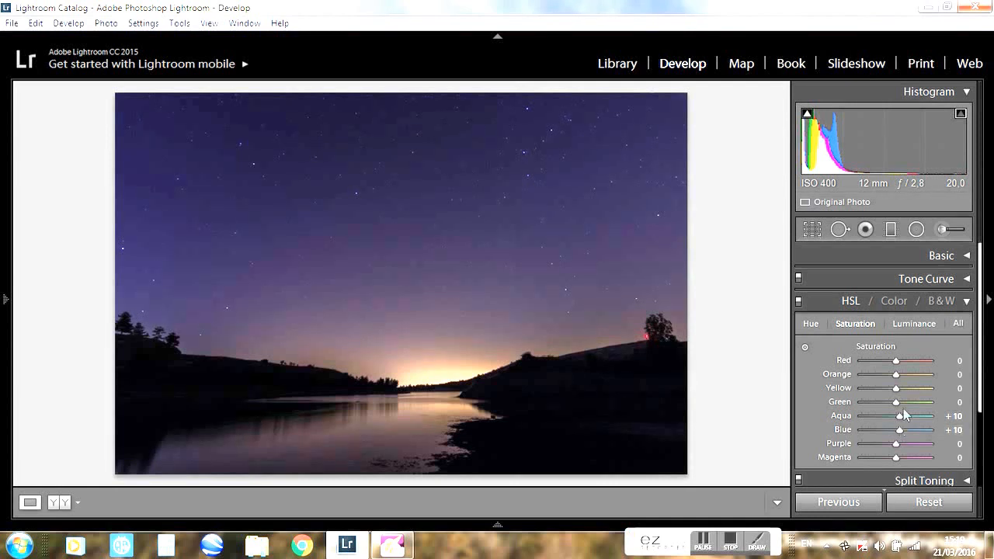
{"action": "left_click", "coordinate": [967, 302]}
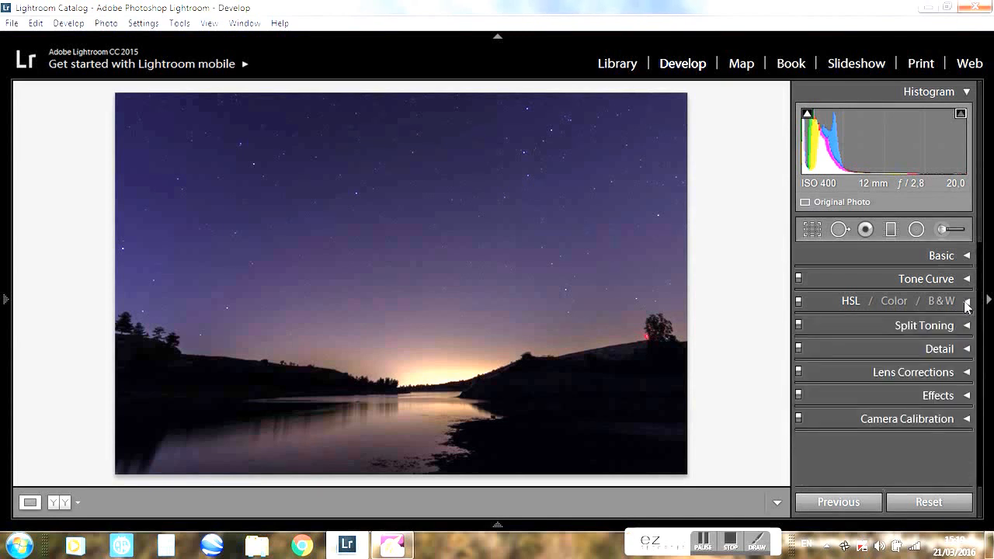
Apply split toning with highlights Hue 5 and Saturation 5, and raise the shadows Hue slightly
{"action": "left_click", "coordinate": [968, 327]}
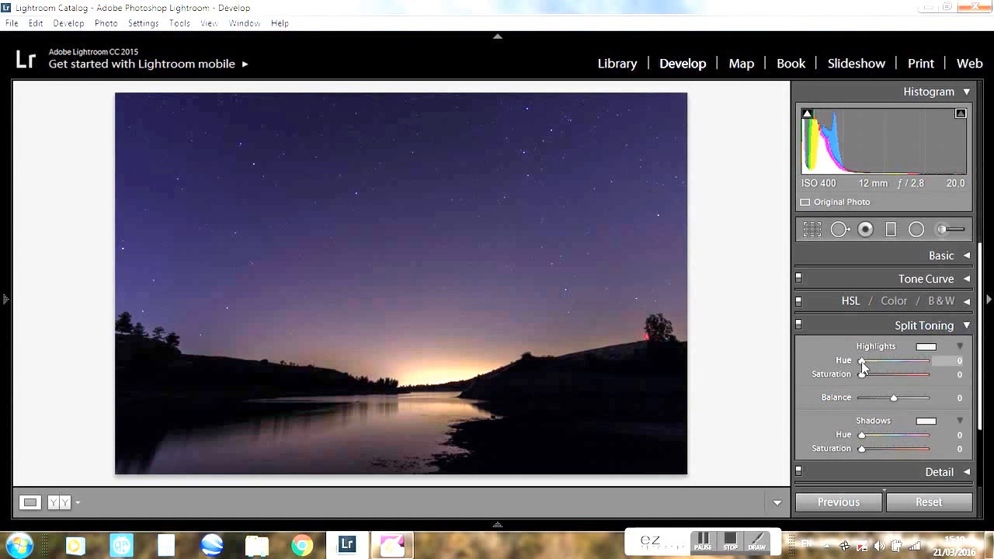
{"action": "left_click_drag", "start_coordinate": [861, 362], "coordinate": [864, 372]}
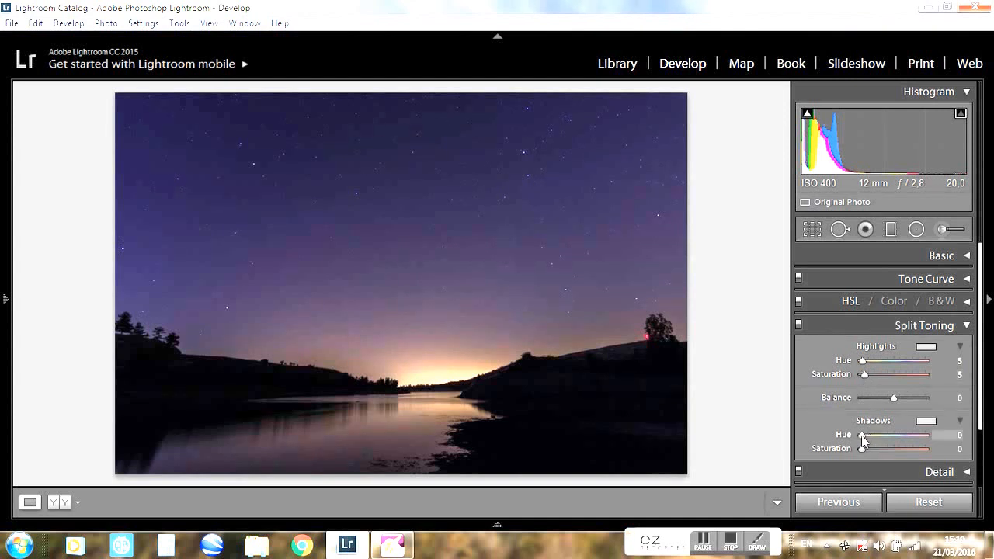
{"action": "left_click_drag", "start_coordinate": [862, 436], "coordinate": [863, 435]}
{"action": "left_click", "coordinate": [967, 326]}
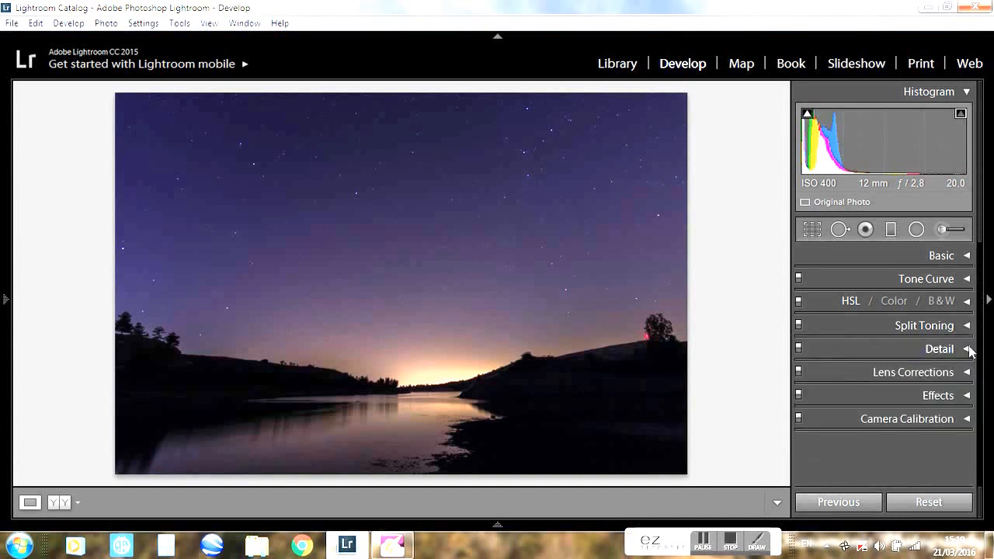
Set the luminance noise reduction to 41, judging the noise in the sky at close magnification
{"action": "left_click", "coordinate": [967, 349]}
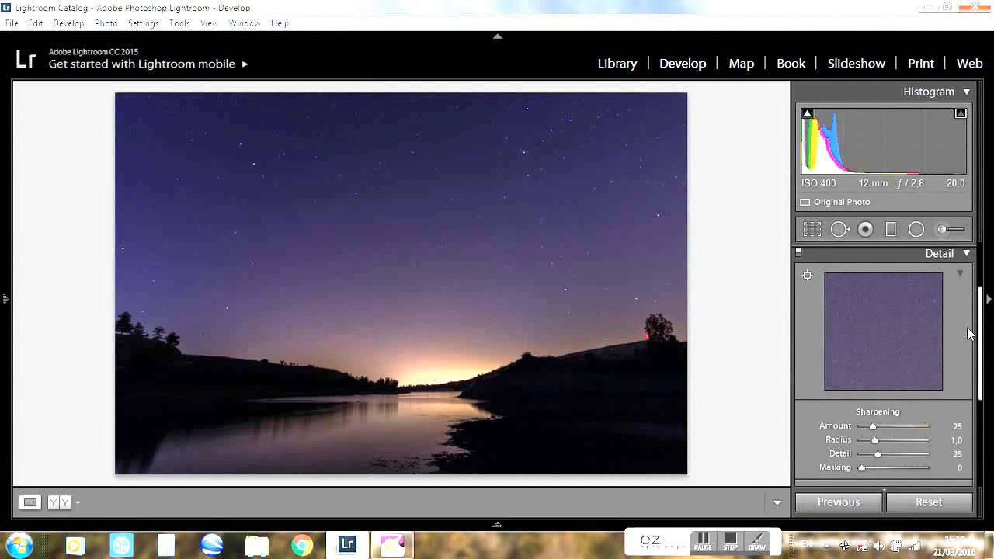
{"action": "scroll", "coordinate": [968, 334], "scroll_direction": "down", "scroll_amount": 4}
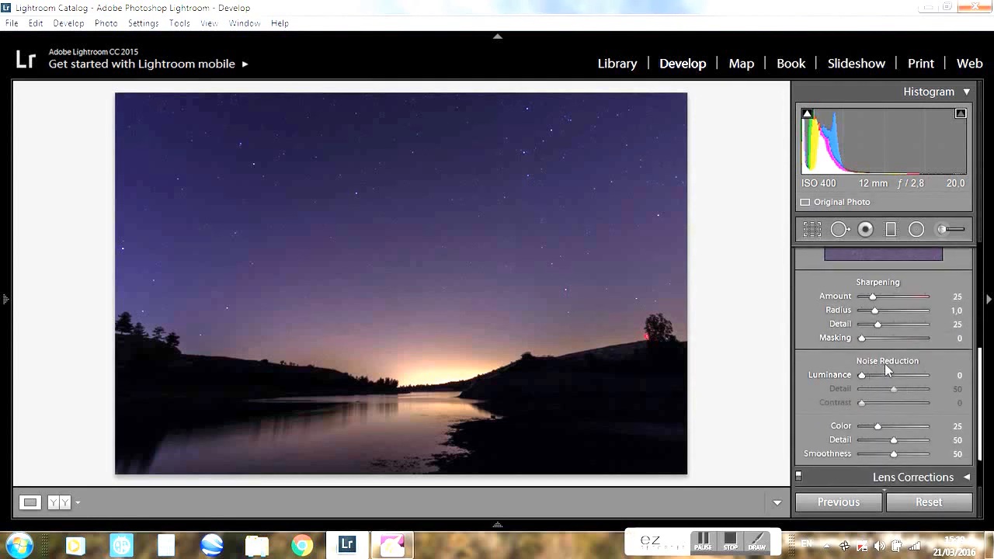
{"action": "scroll", "coordinate": [908, 370], "scroll_direction": "up", "scroll_amount": 3}
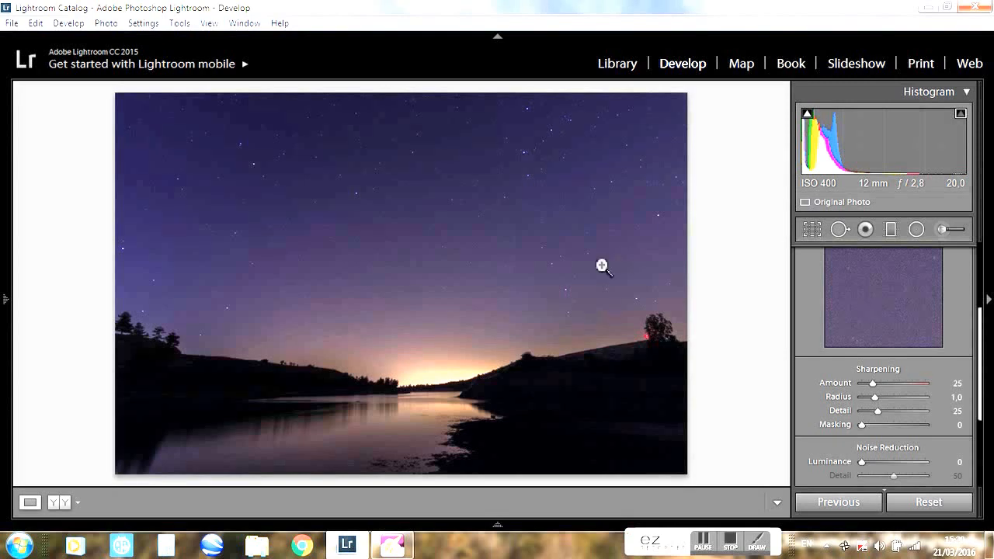
{"action": "left_click", "coordinate": [453, 242]}
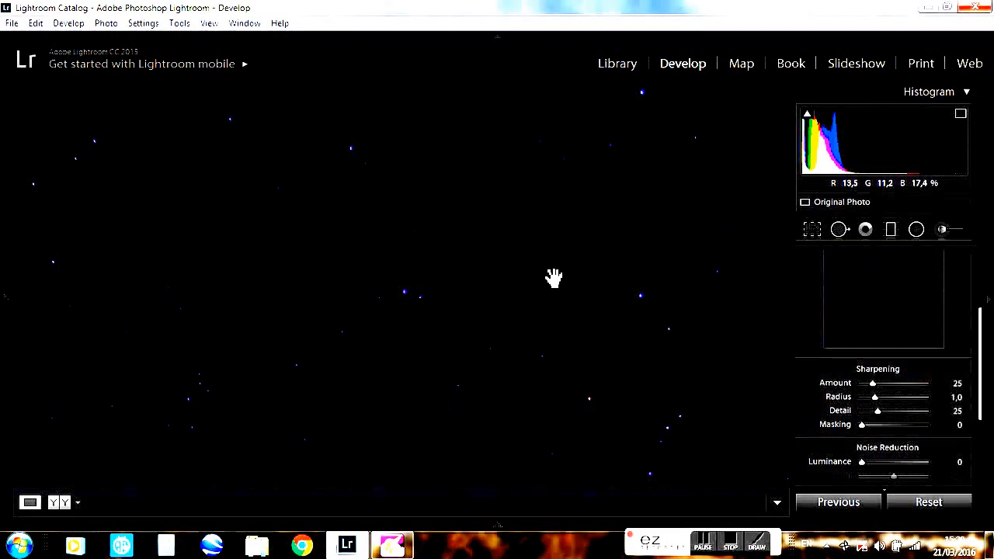
{"action": "scroll", "coordinate": [824, 369], "scroll_direction": "down", "scroll_amount": 3}
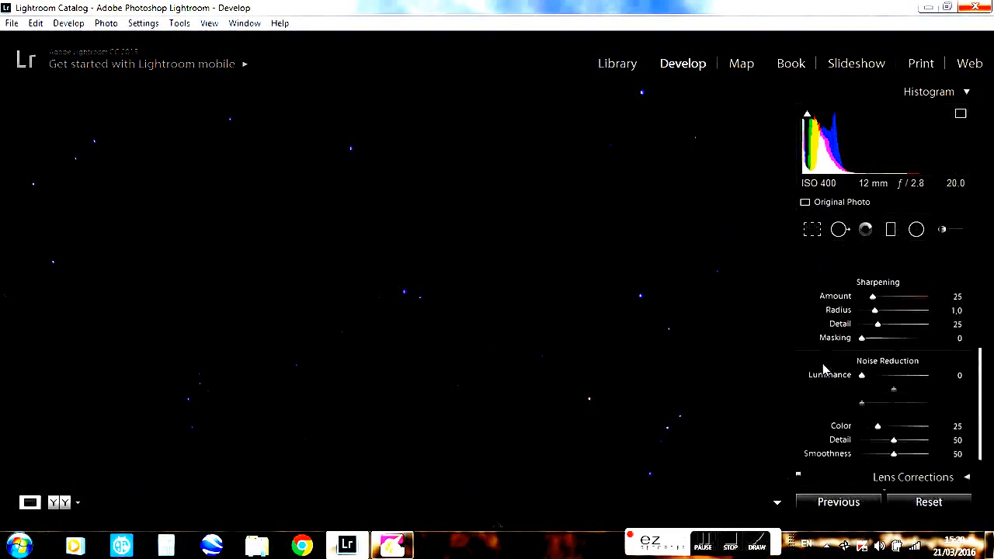
{"action": "left_click_drag", "start_coordinate": [861, 375], "coordinate": [891, 376]}
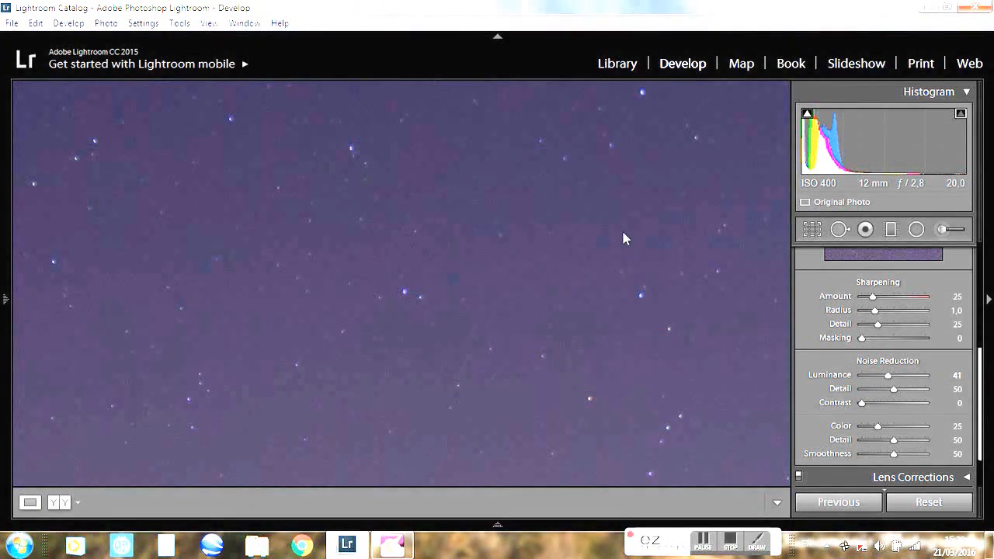
{"action": "left_click", "coordinate": [456, 333]}
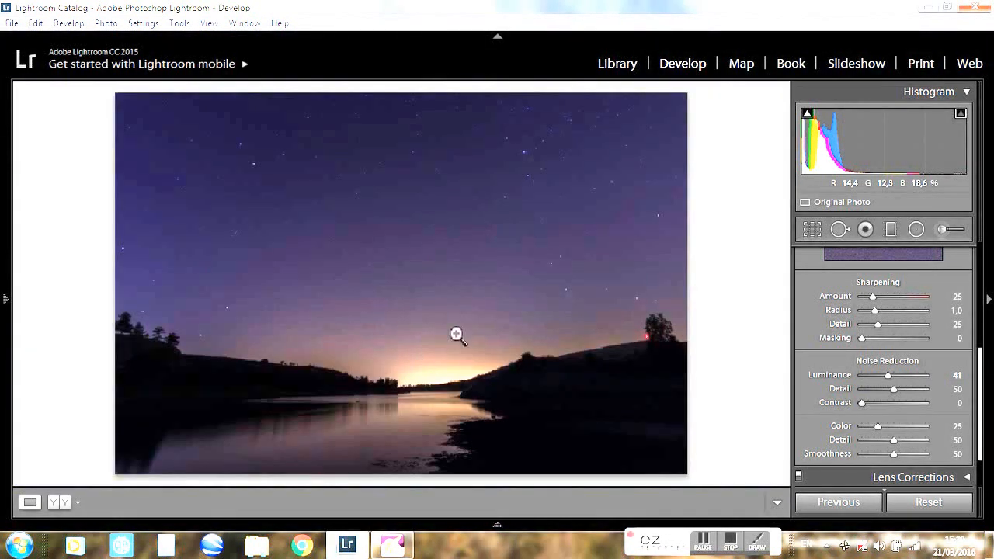
{"action": "scroll", "coordinate": [911, 279], "scroll_direction": "up", "scroll_amount": 2}
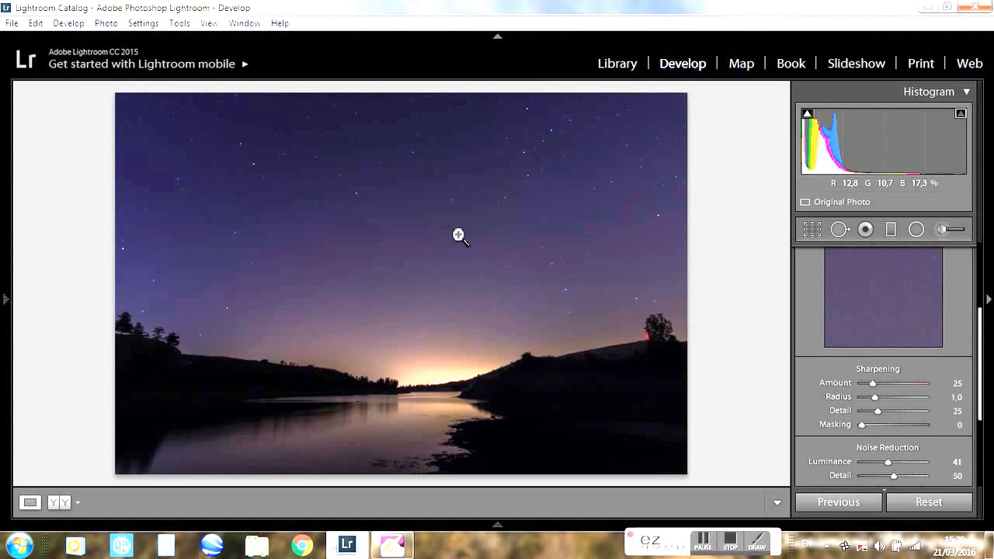
{"action": "scroll", "coordinate": [969, 311], "scroll_direction": "up", "scroll_amount": 2}
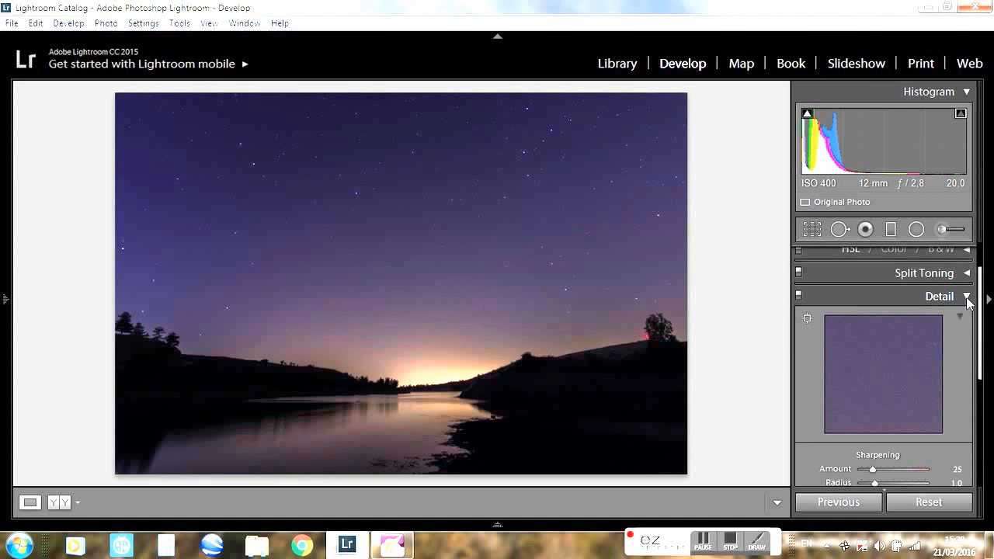
{"action": "left_click", "coordinate": [966, 298]}
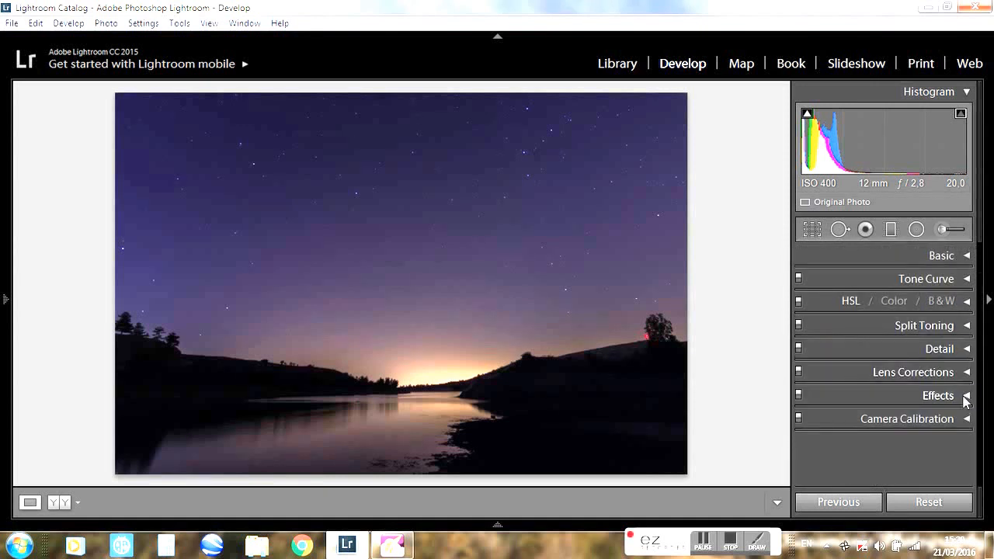
Try the Camera Faithful and Camera Landscape calibration profiles, and set the profile back to Adobe Standard
{"action": "left_click", "coordinate": [920, 420]}
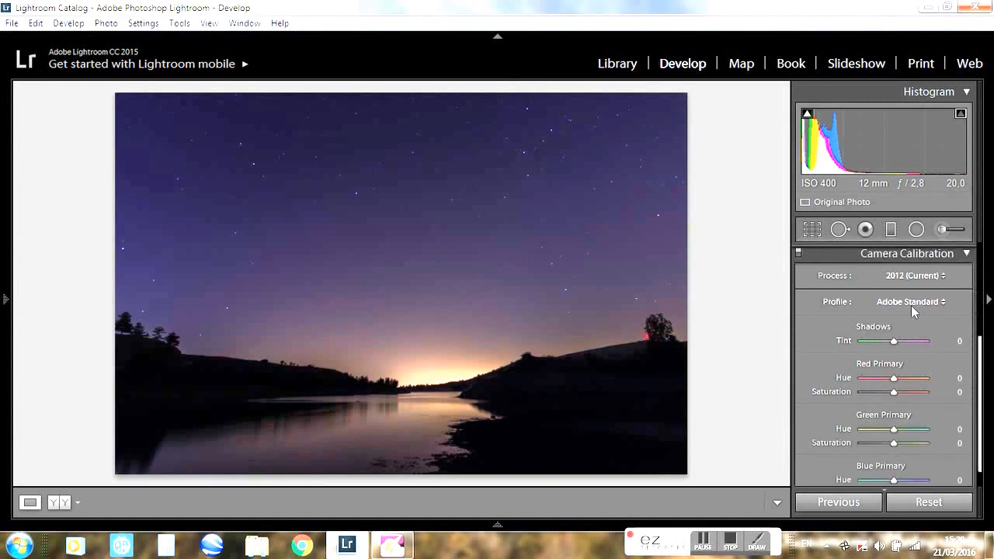
{"action": "left_click", "coordinate": [911, 303]}
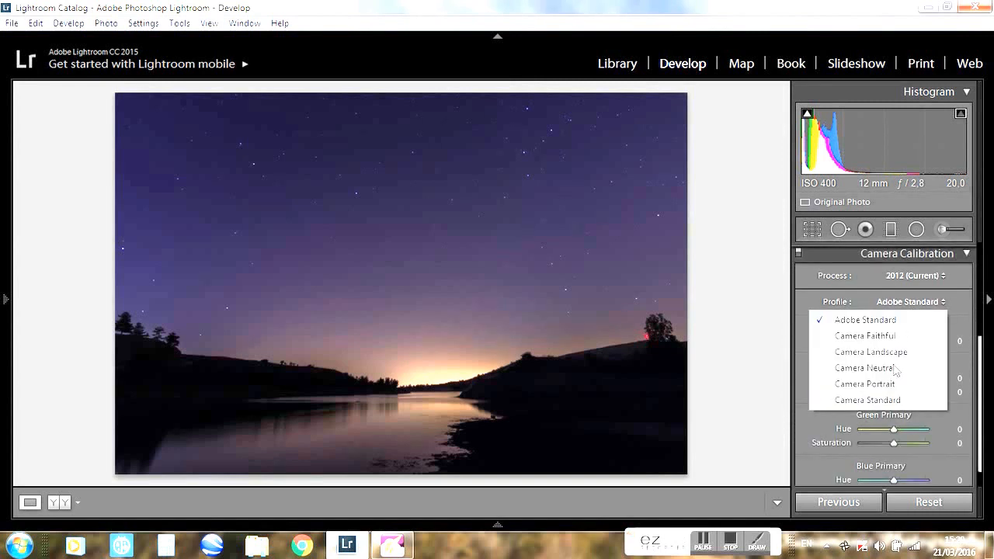
{"action": "left_click", "coordinate": [890, 337]}
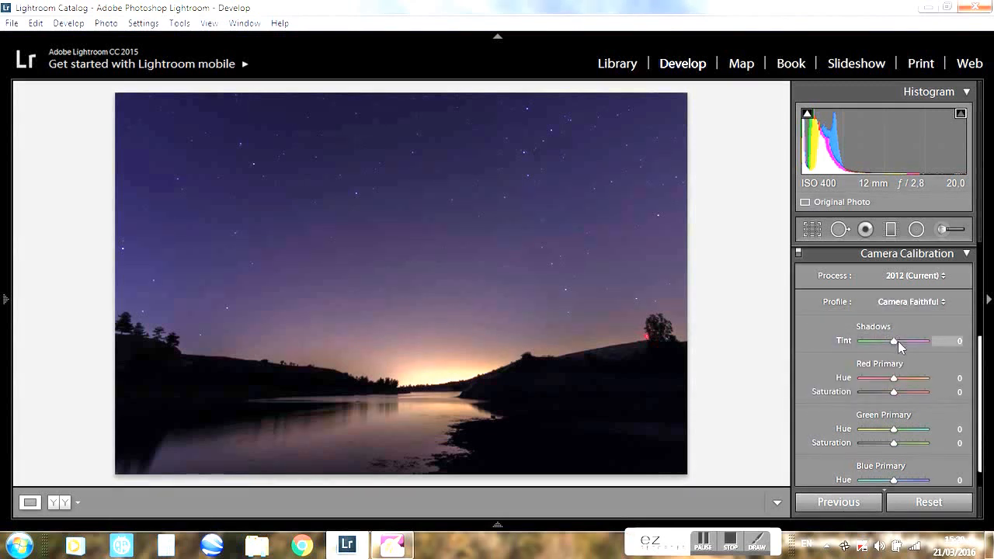
{"action": "left_click", "coordinate": [919, 303]}
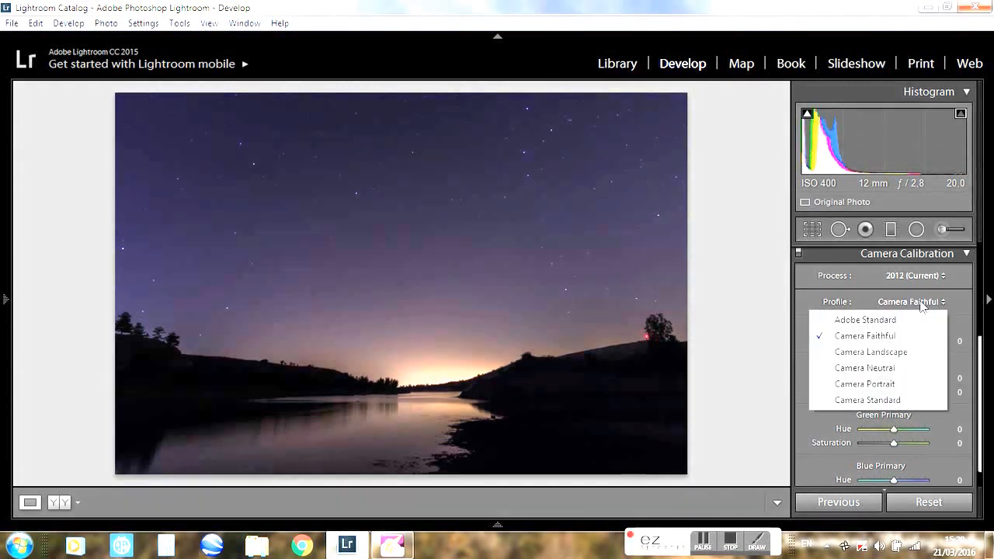
{"action": "left_click", "coordinate": [893, 353]}
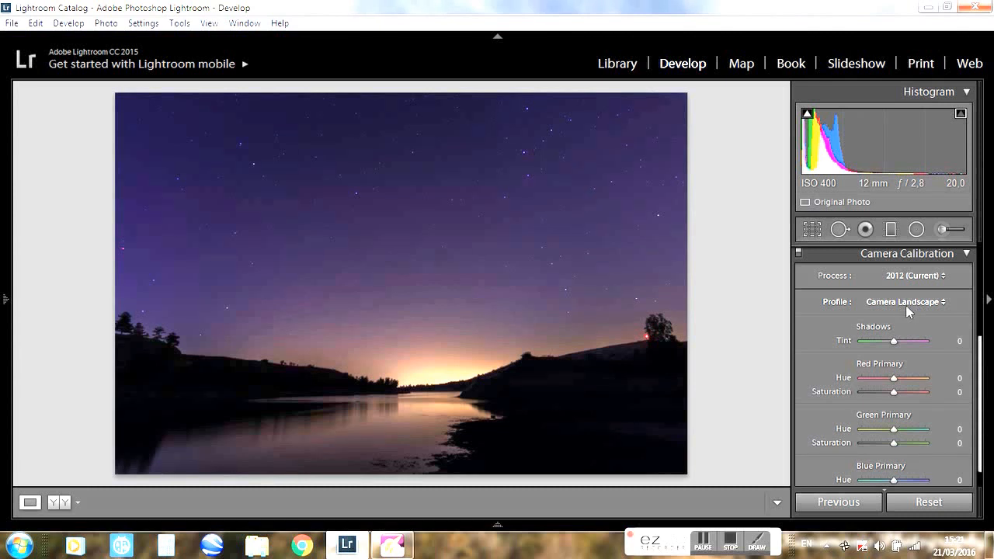
{"action": "left_click", "coordinate": [906, 304]}
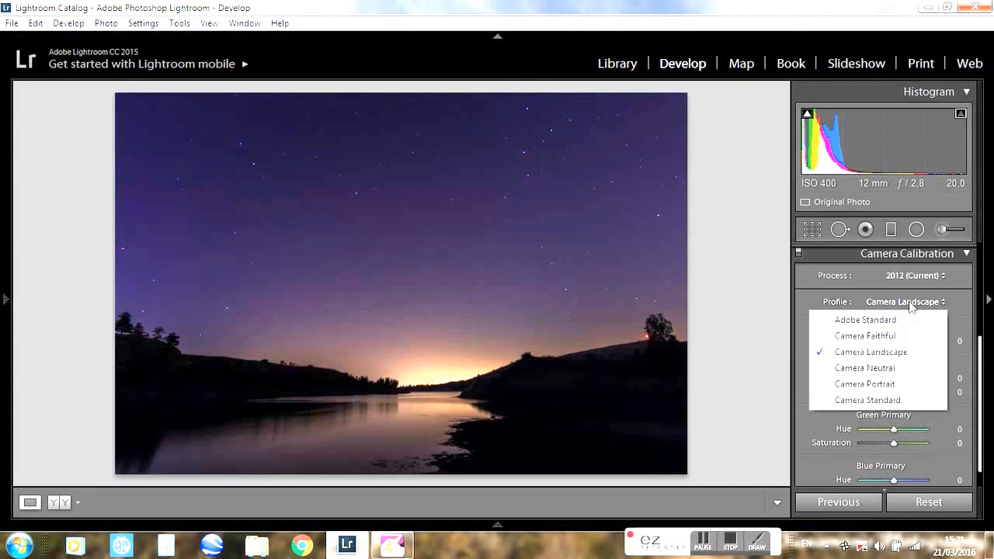
{"action": "left_click", "coordinate": [891, 320]}
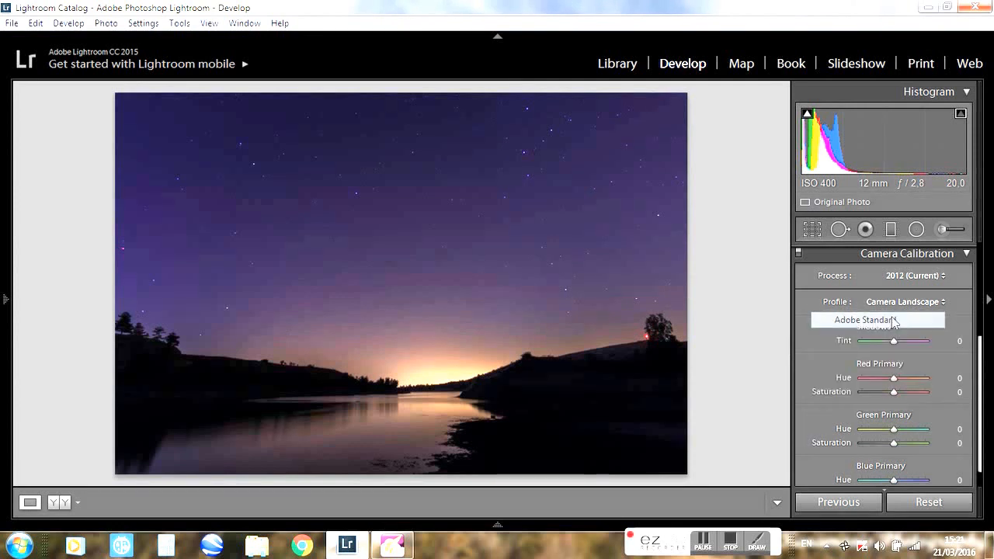
{"action": "left_click", "coordinate": [967, 254]}
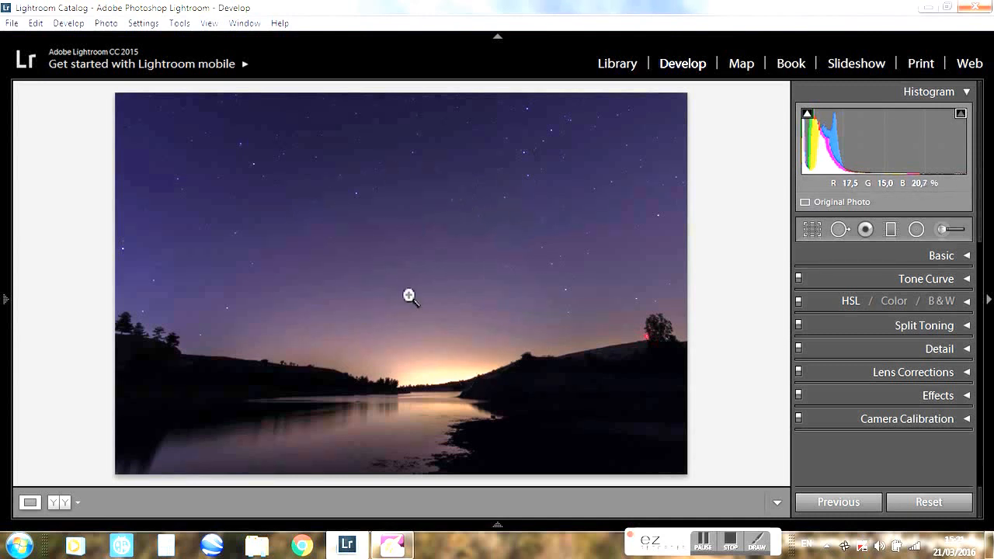
Select all photos of the star trail series, from the edited first frame through the last one
{"action": "mouse_move", "coordinate": [498, 525]}
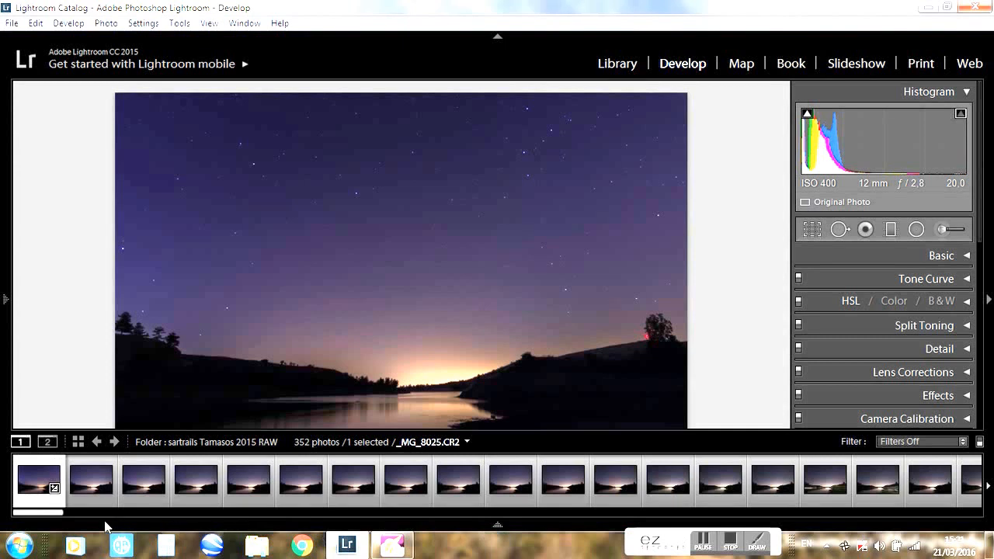
{"action": "left_click_drag", "start_coordinate": [39, 514], "coordinate": [962, 528]}
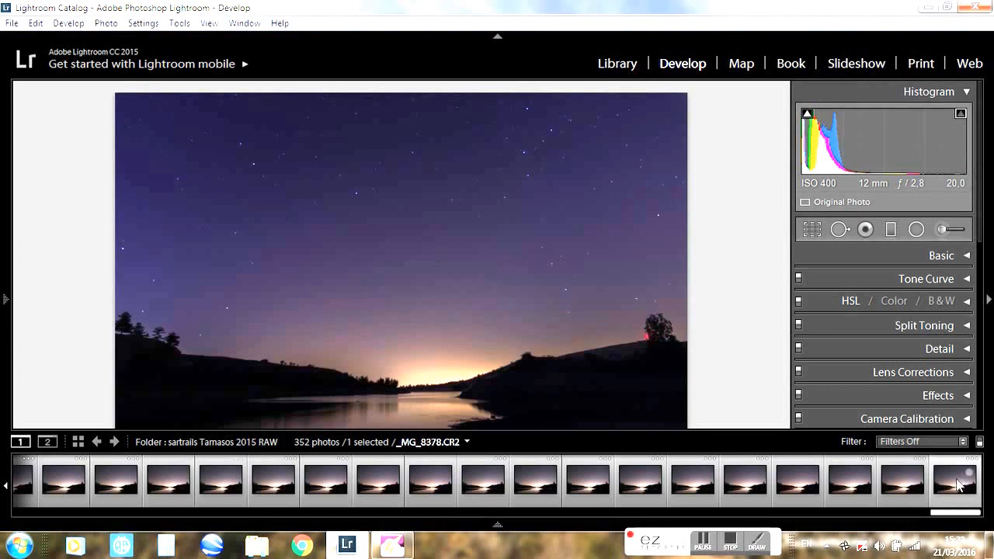
{"action": "key", "text": "ctrl+a"}
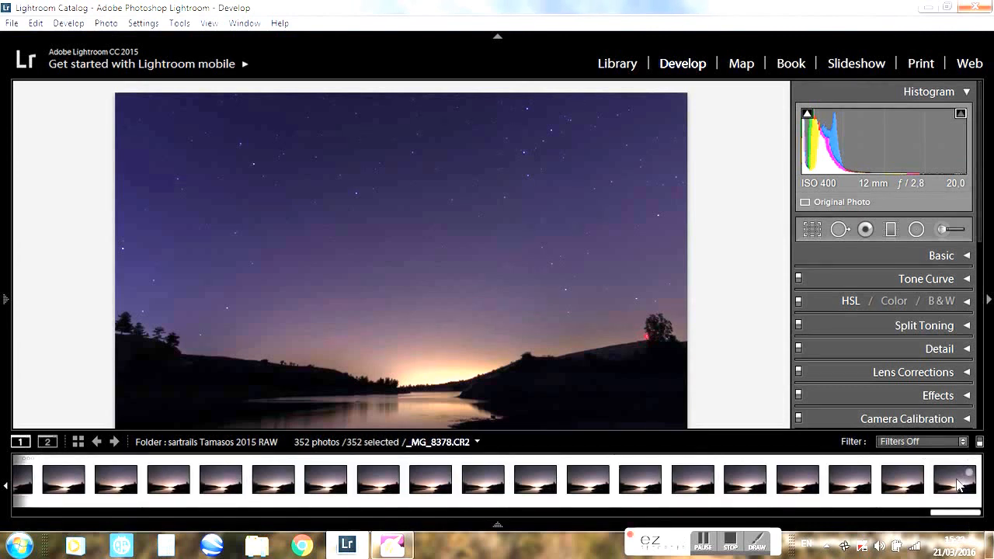
Synchronize the first photo's develop settings to all selected photos, keeping the preselected adjustment categories
{"action": "key", "text": "F6"}
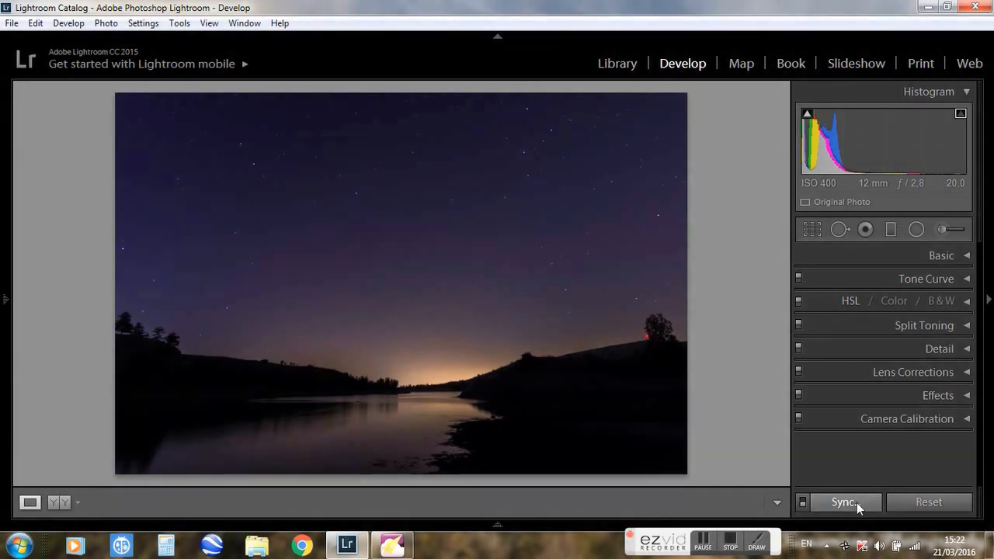
{"action": "left_click", "coordinate": [856, 503]}
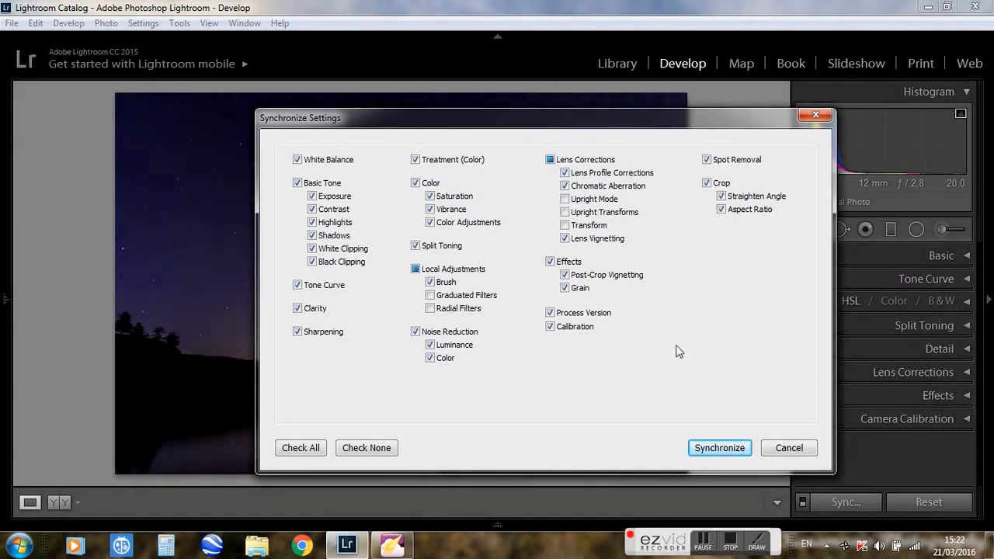
{"action": "left_click", "coordinate": [716, 449]}
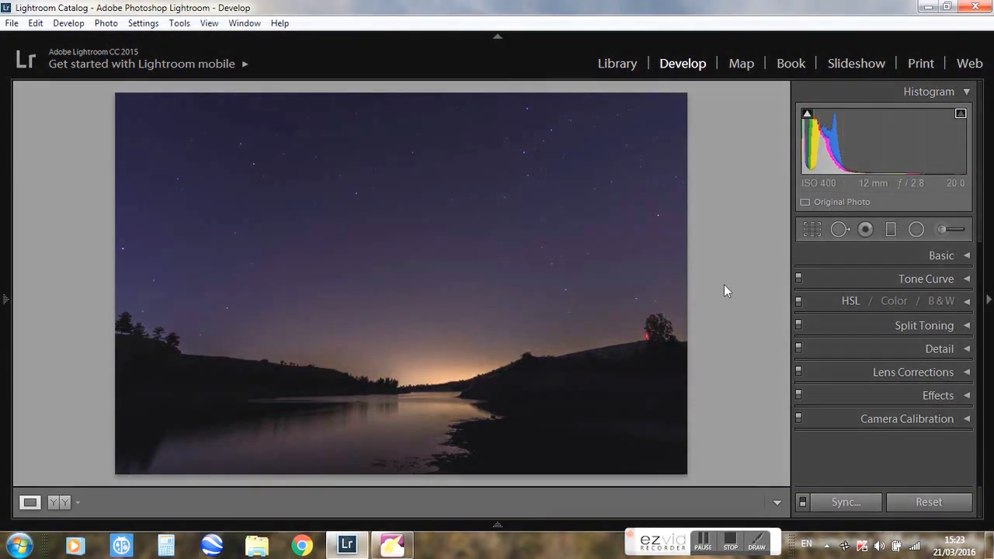
Review the export location, file format and image sizing settings for the selected photos, and leave without exporting
{"action": "right_click", "coordinate": [512, 314]}
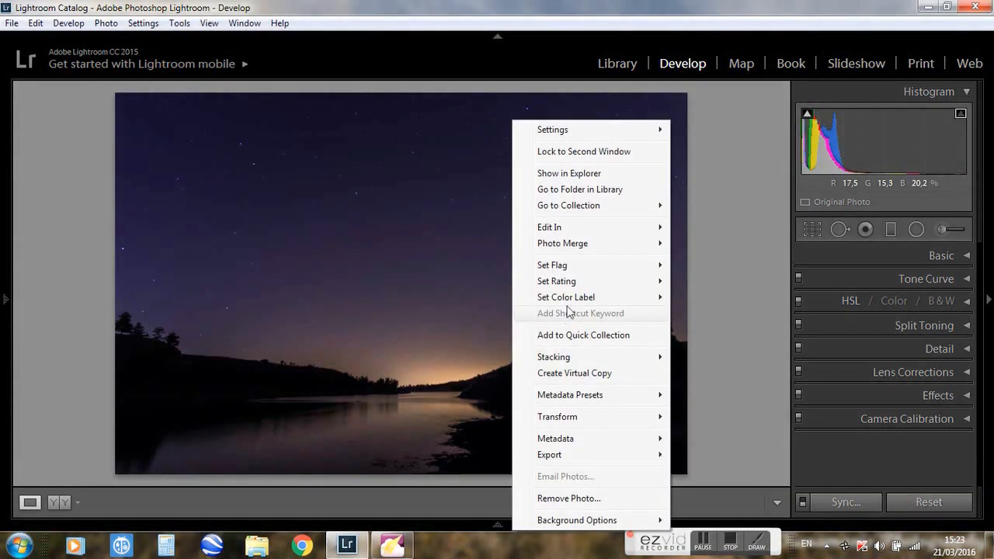
{"action": "mouse_move", "coordinate": [562, 461]}
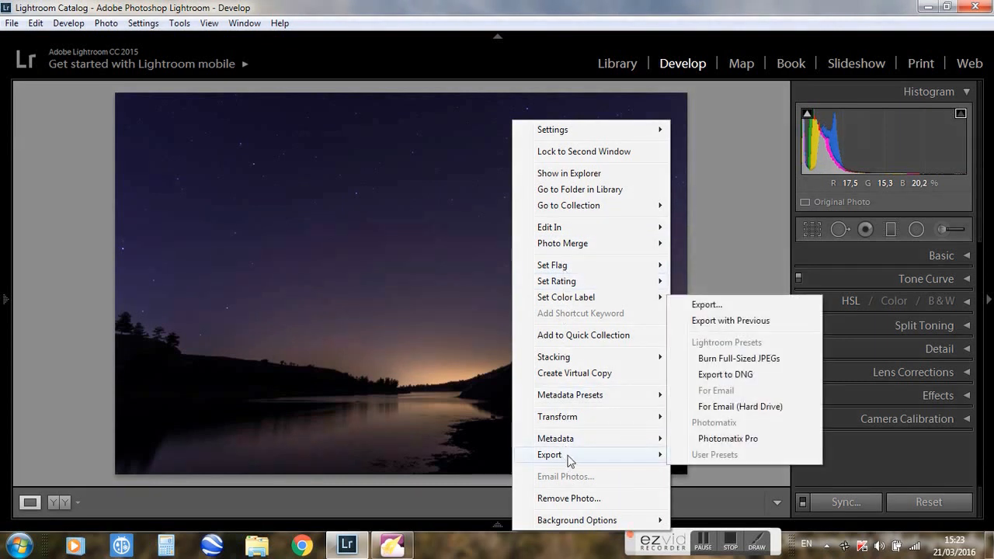
{"action": "left_click", "coordinate": [705, 308]}
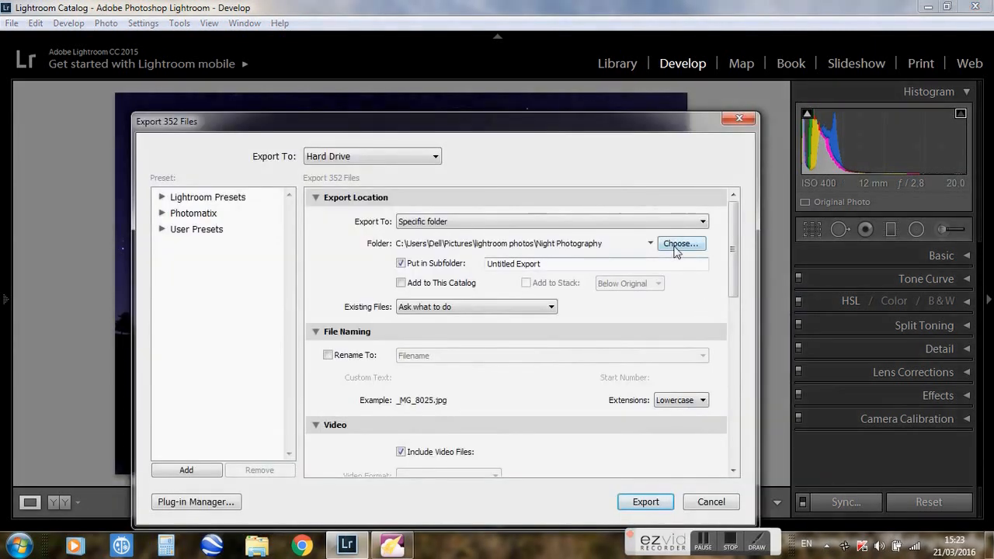
{"action": "left_click", "coordinate": [675, 244]}
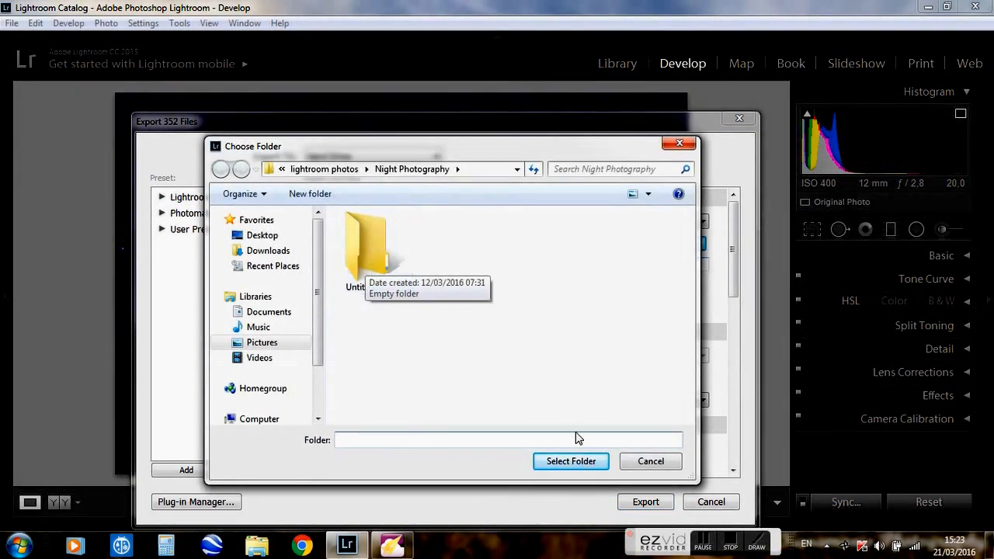
{"action": "left_click", "coordinate": [579, 461]}
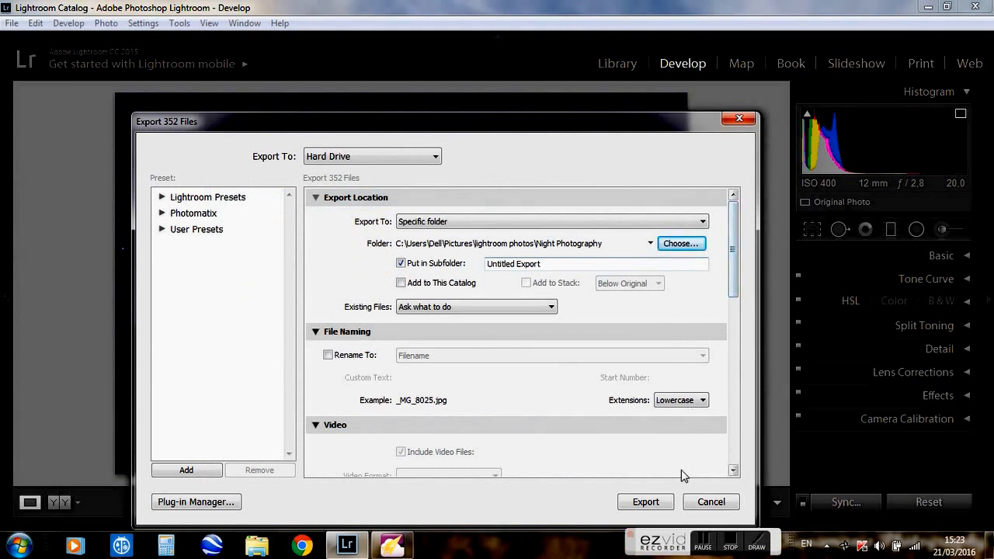
{"action": "left_click_drag", "start_coordinate": [736, 287], "coordinate": [743, 370]}
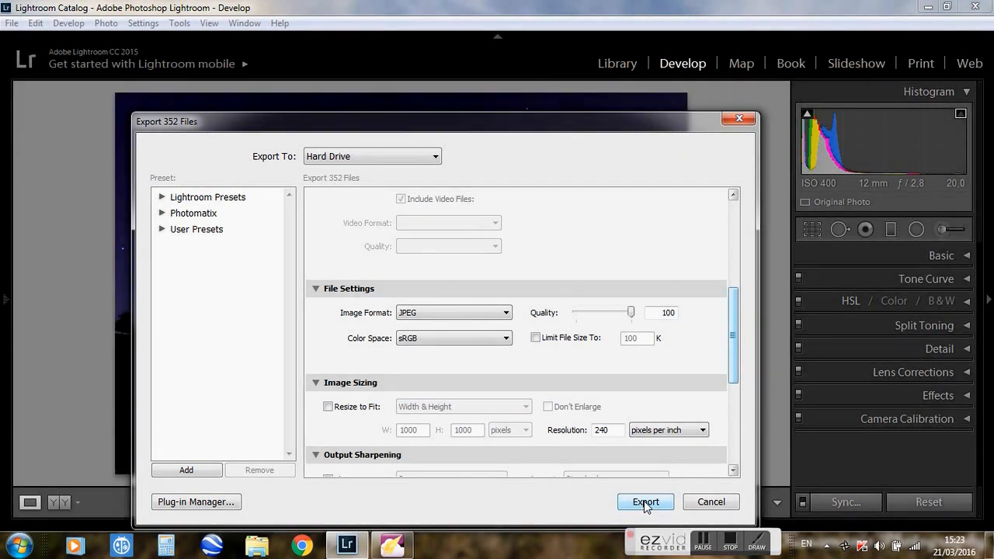
{"action": "left_click", "coordinate": [740, 119]}
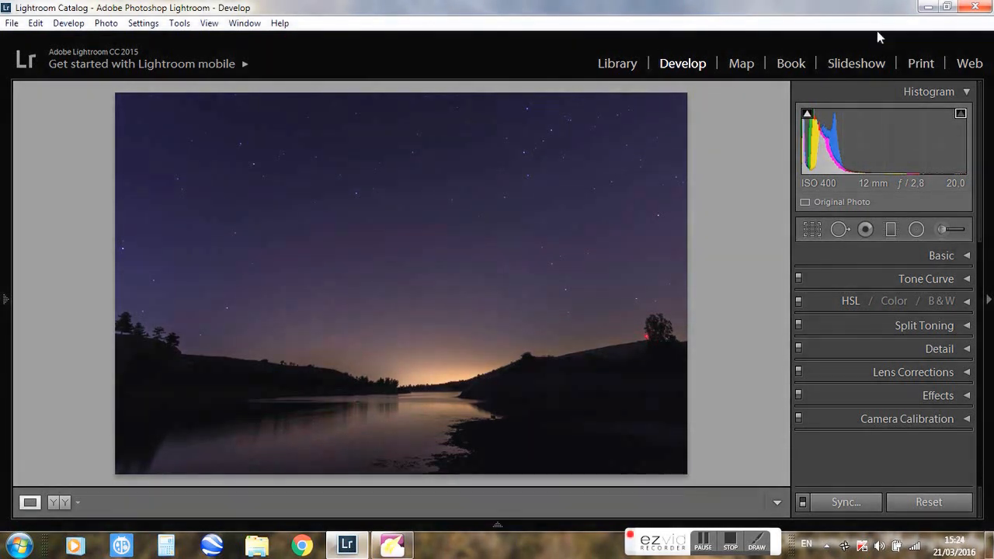
Switch to StarStaX and look through the blending modes, keeping Gap Filling
{"action": "left_click", "coordinate": [926, 7]}
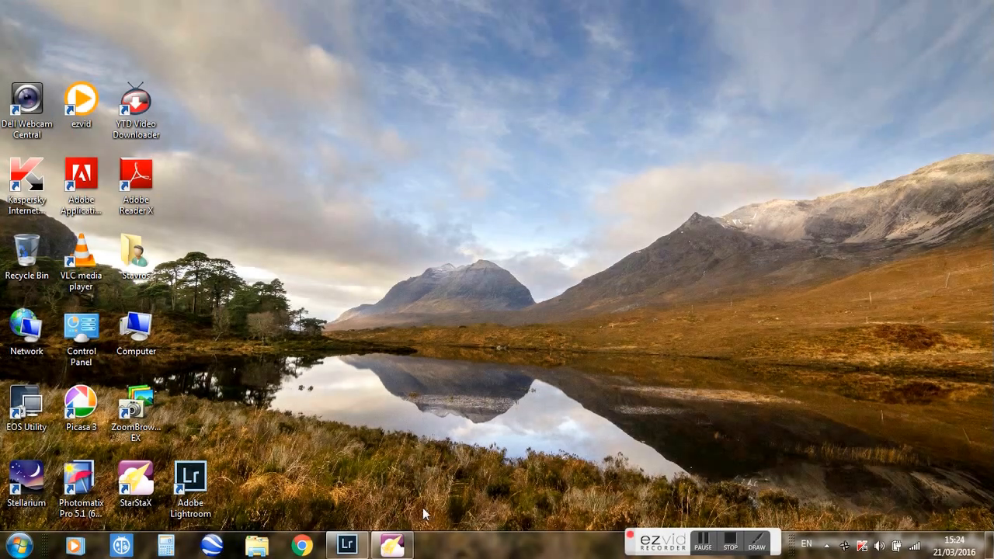
{"action": "left_click", "coordinate": [392, 546]}
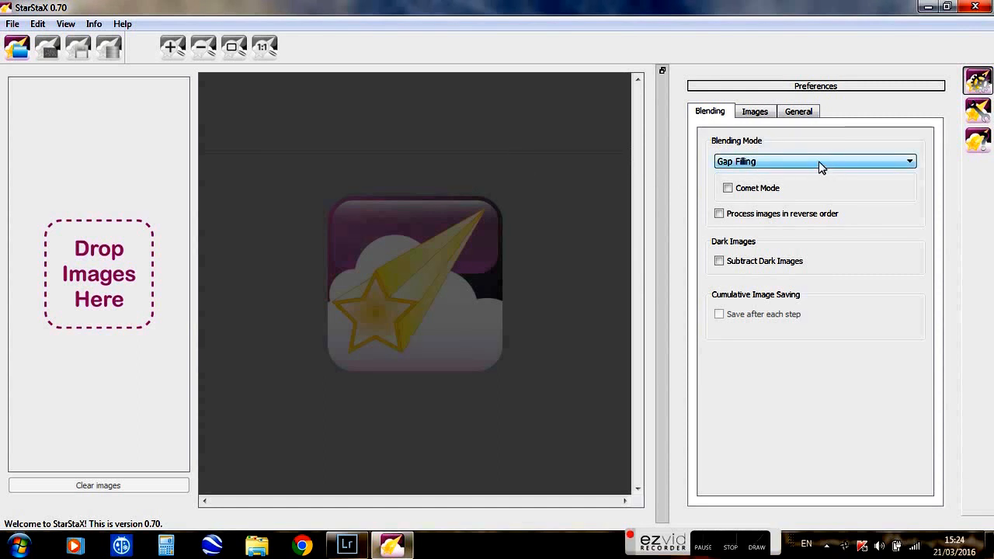
{"action": "left_click", "coordinate": [839, 165]}
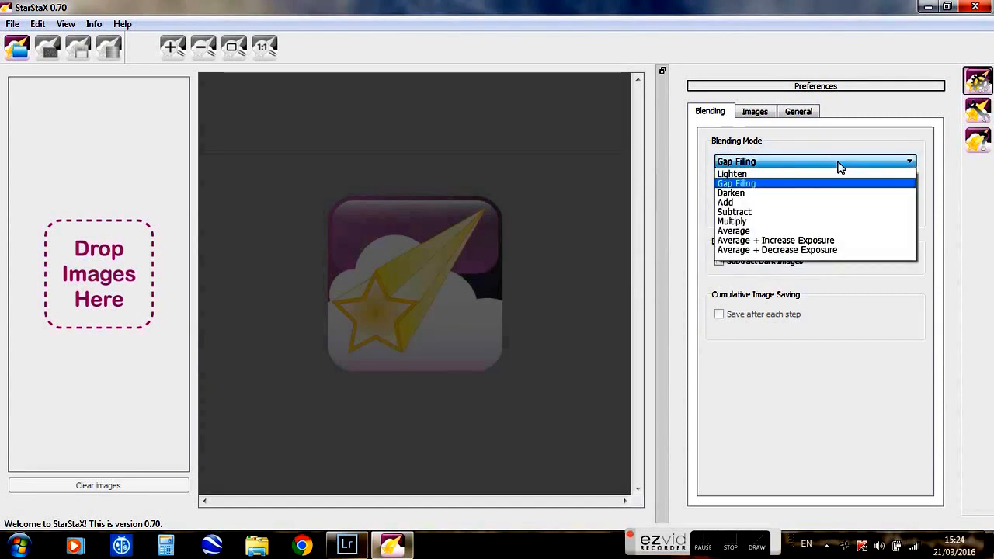
{"action": "left_click", "coordinate": [837, 164]}
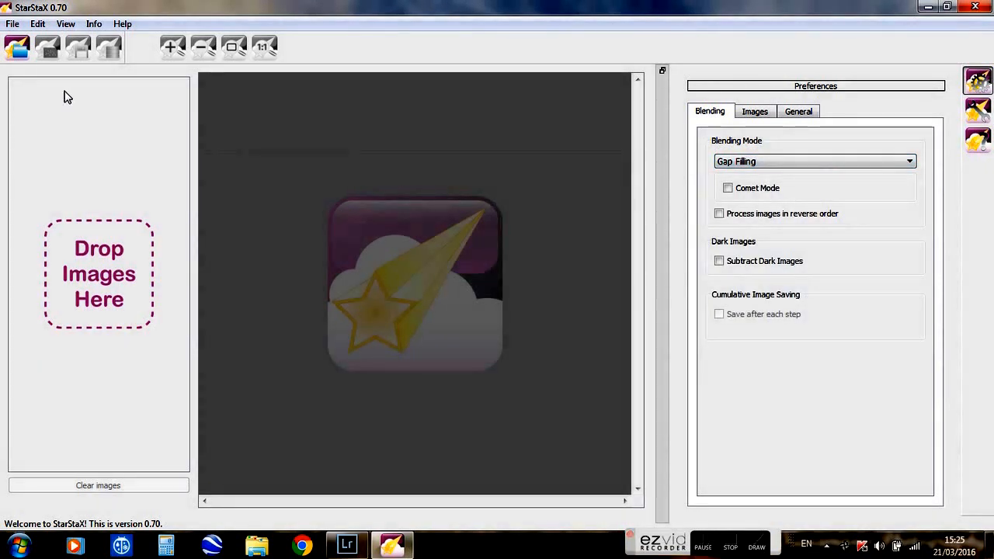
Load all images from the Startrails Tamasos folder and blend them with Gap Filling in reverse order
{"action": "left_click", "coordinate": [17, 48]}
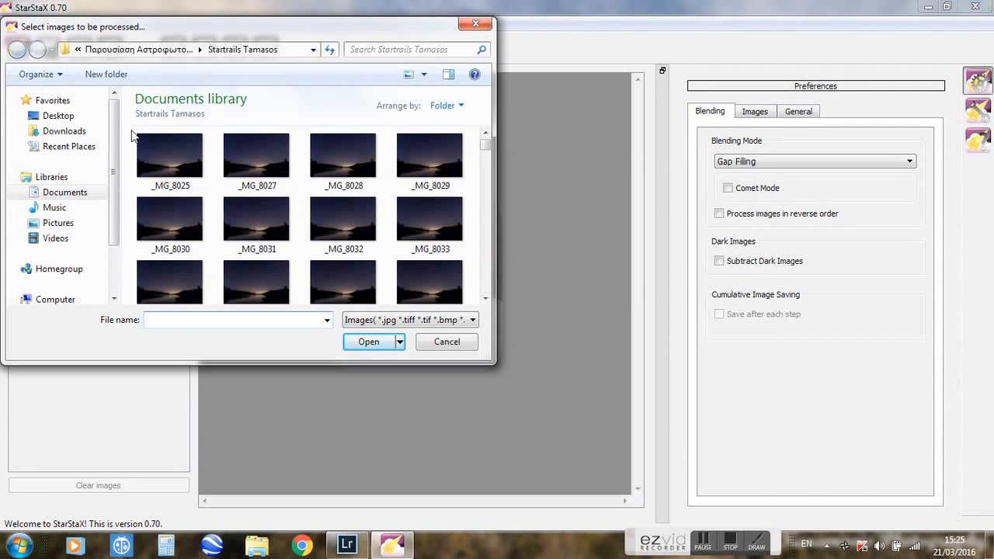
{"action": "left_click_drag", "start_coordinate": [132, 136], "coordinate": [467, 359]}
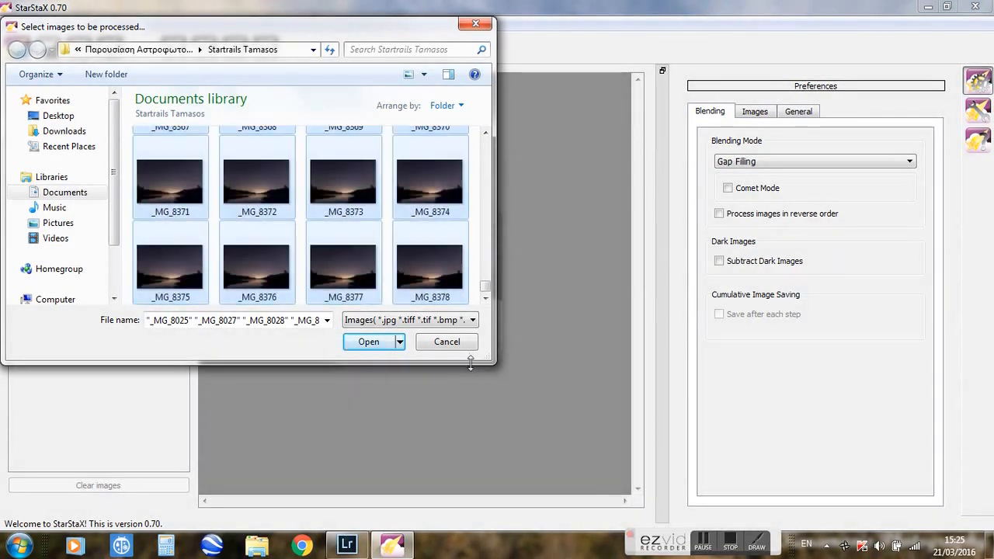
{"action": "left_click", "coordinate": [369, 343]}
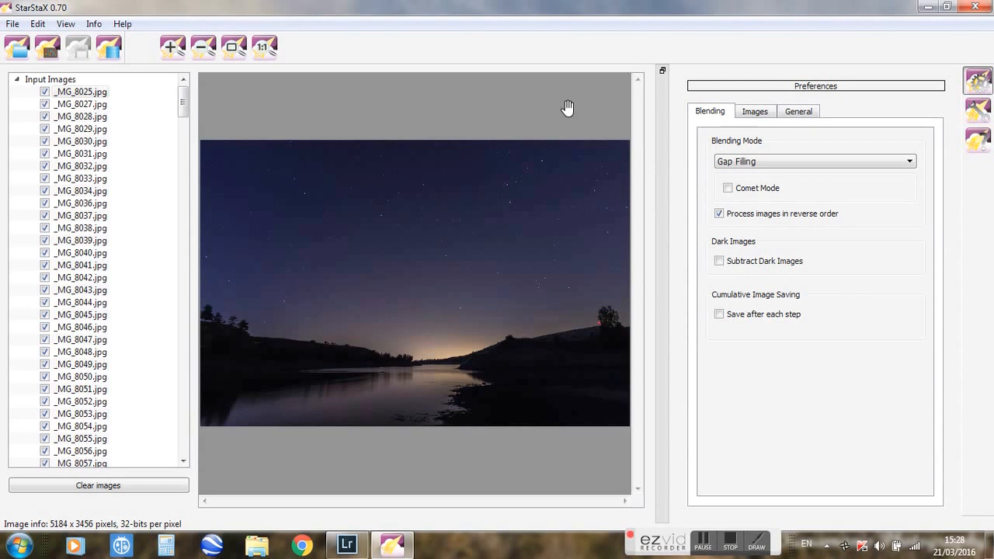
{"action": "left_click", "coordinate": [110, 48]}
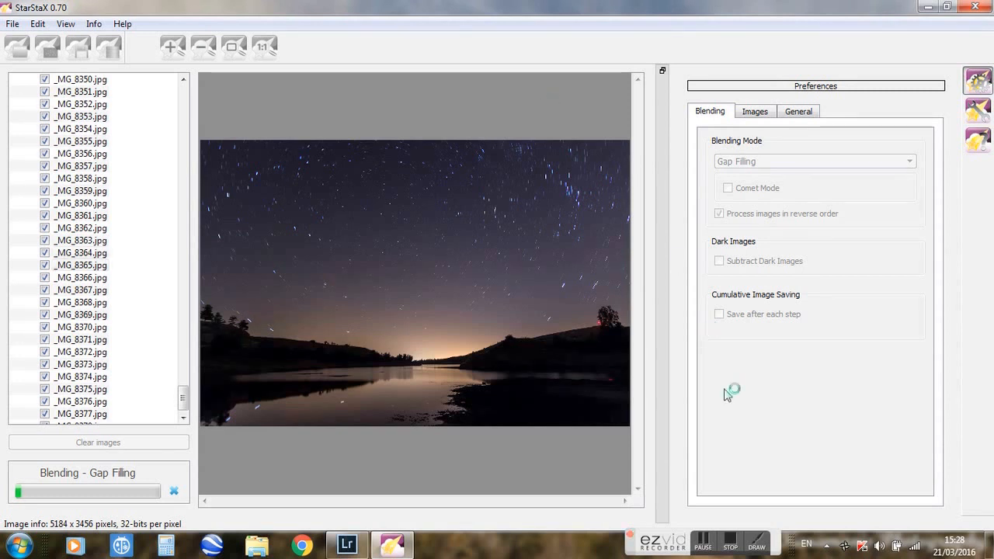
{"action": "left_click", "coordinate": [701, 547]}
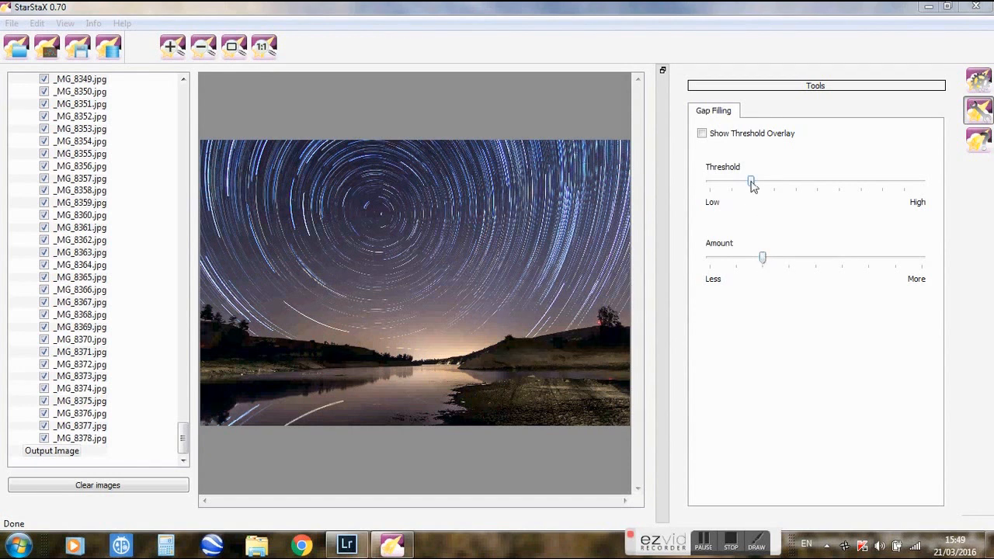
Raise the gap filling threshold close to the high end and set the amount to about the middle of its range
{"action": "left_click_drag", "start_coordinate": [751, 183], "coordinate": [874, 193]}
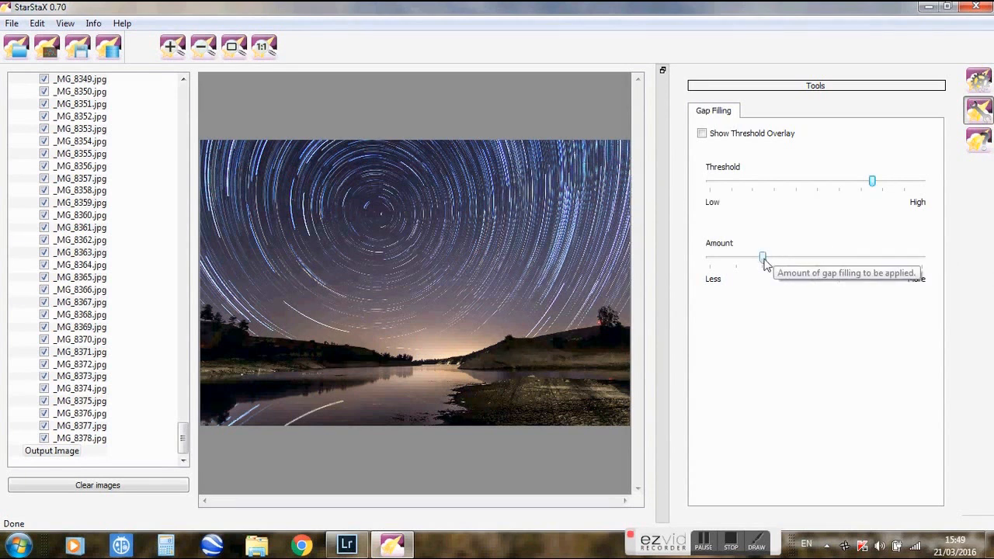
{"action": "left_click_drag", "start_coordinate": [765, 264], "coordinate": [871, 266]}
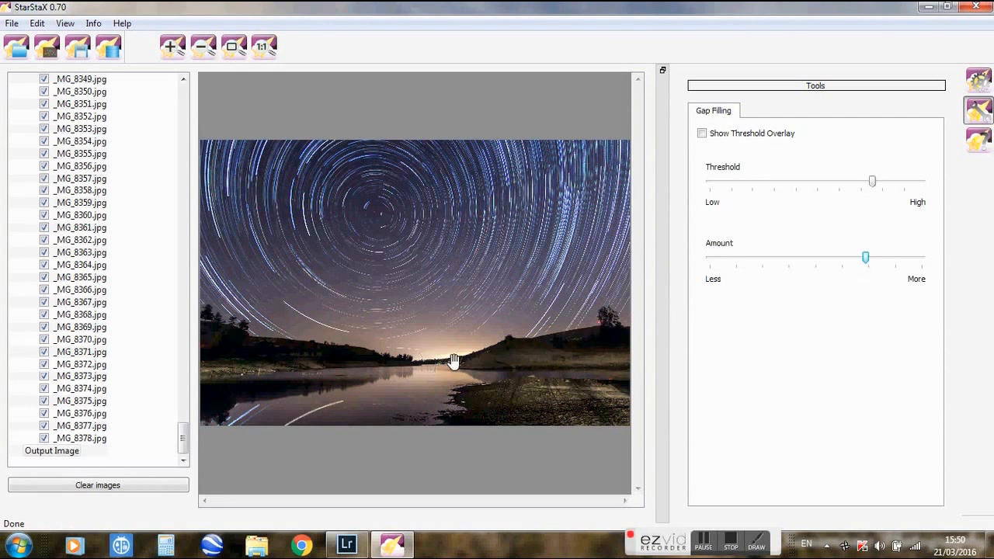
{"action": "left_click", "coordinate": [820, 259]}
{"action": "left_click", "coordinate": [820, 260]}
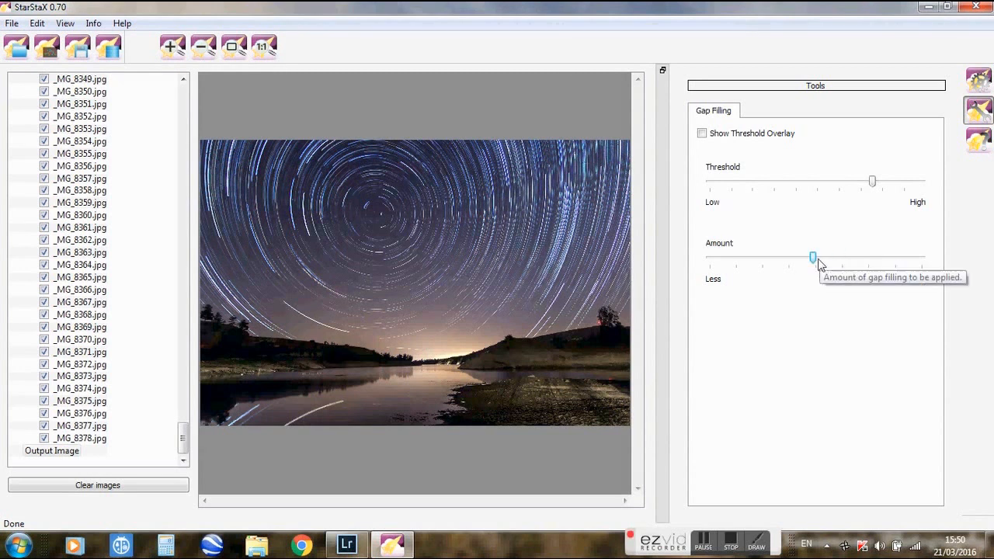
{"action": "left_click_drag", "start_coordinate": [873, 183], "coordinate": [887, 184]}
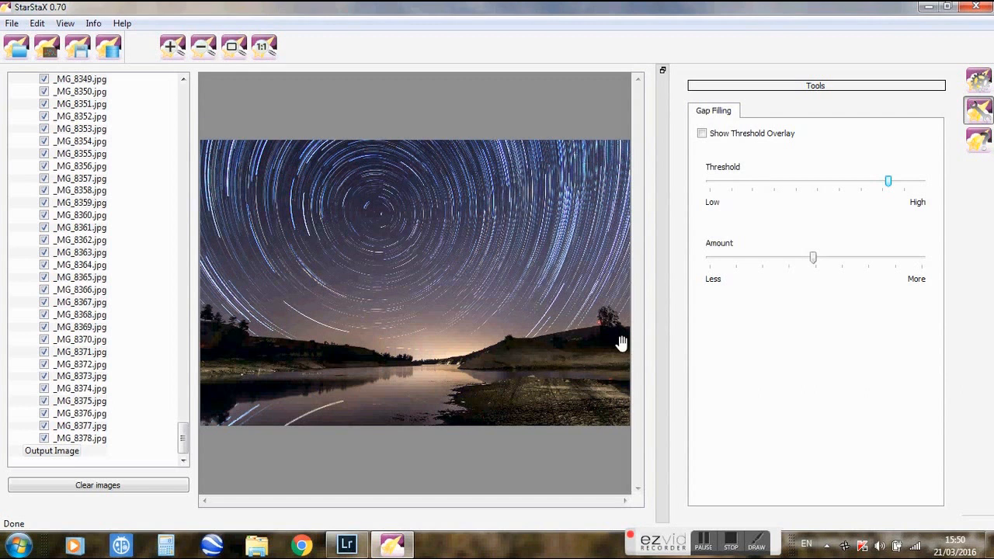
View the save options for the blended star trail image, leave without saving, and close StarStaX
{"action": "left_click", "coordinate": [80, 55]}
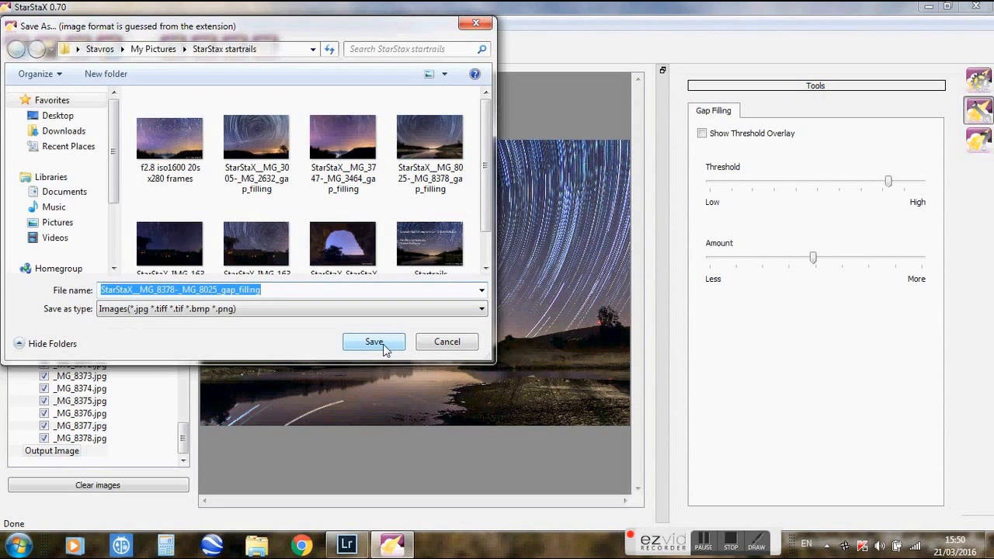
{"action": "left_click", "coordinate": [475, 23]}
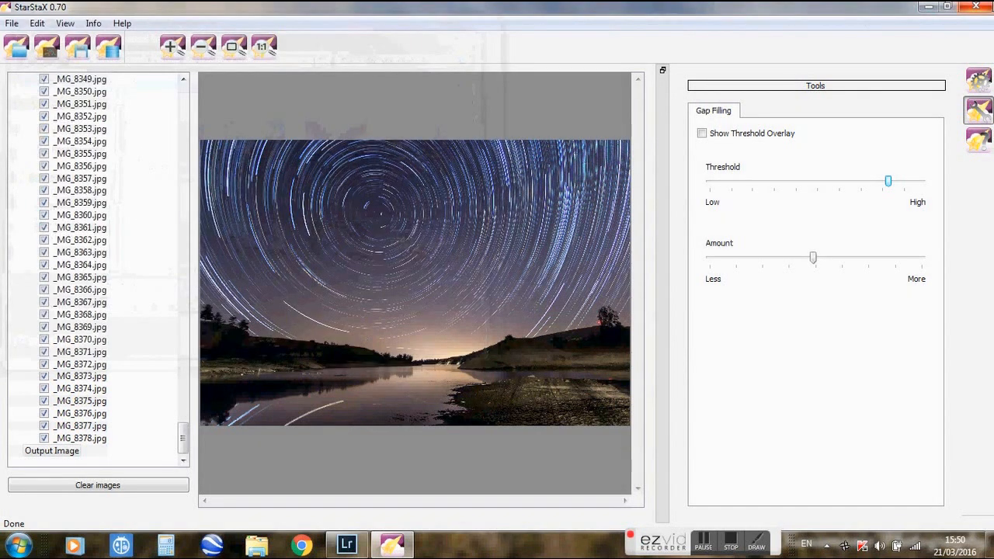
{"action": "left_click", "coordinate": [975, 6]}
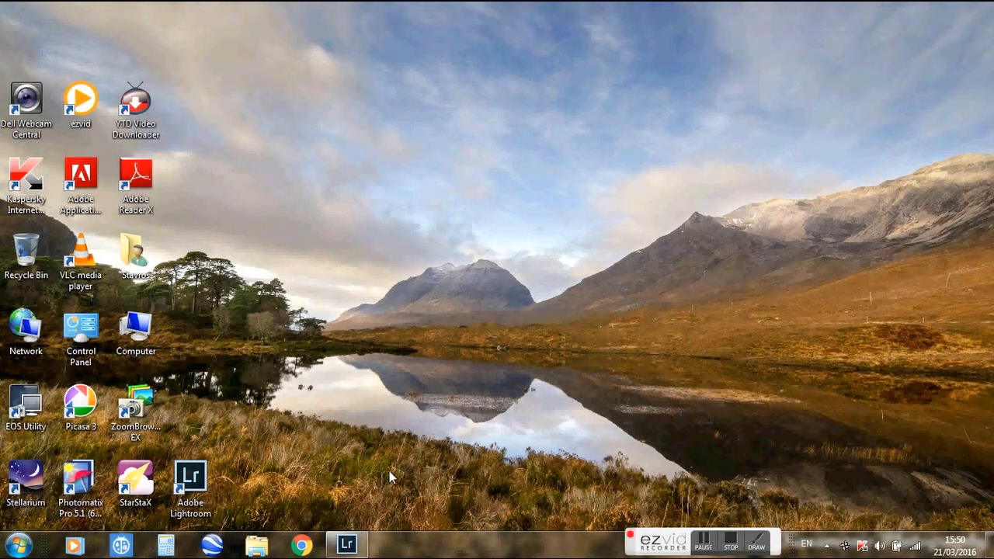
Switch to Lightroom and open the blended photo from the STARTRAILS TAMASOS STARSTAX folder for developing
{"action": "left_click", "coordinate": [346, 544]}
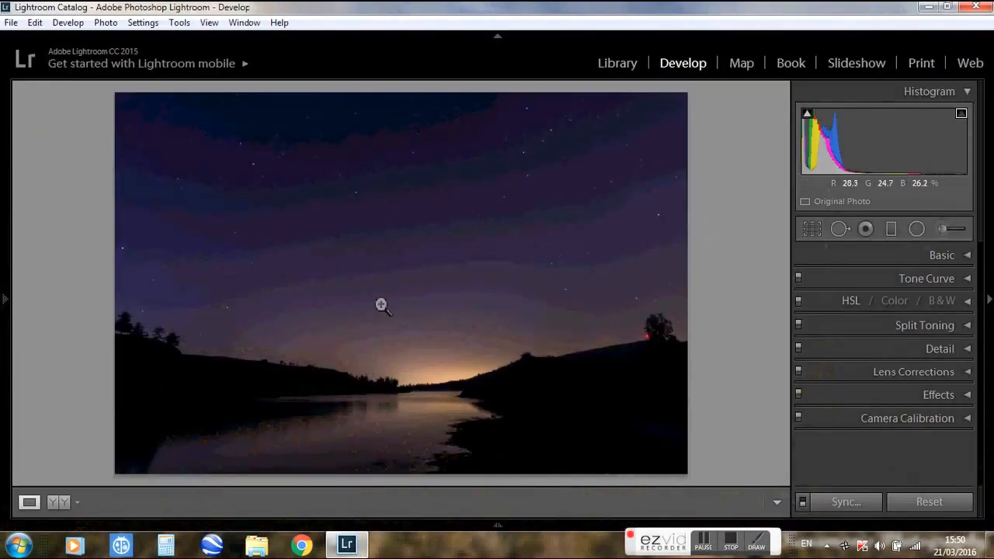
{"action": "left_click", "coordinate": [619, 64]}
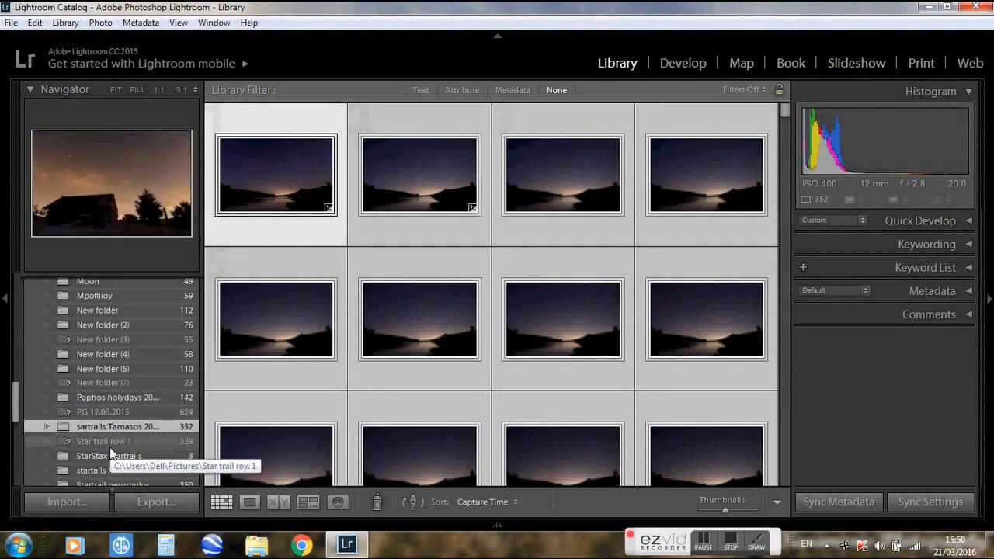
{"action": "scroll", "coordinate": [113, 452], "scroll_direction": "down", "scroll_amount": 3}
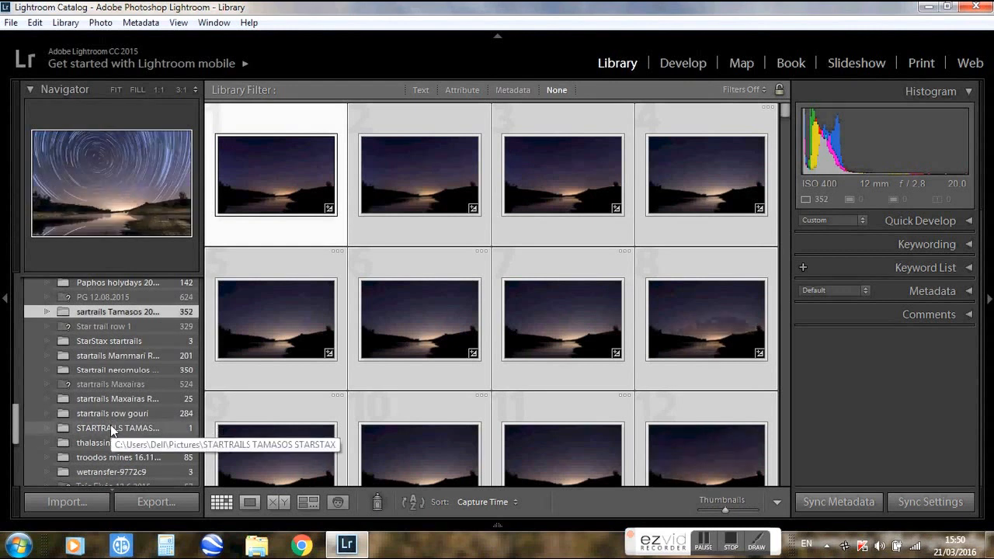
{"action": "left_click", "coordinate": [111, 427]}
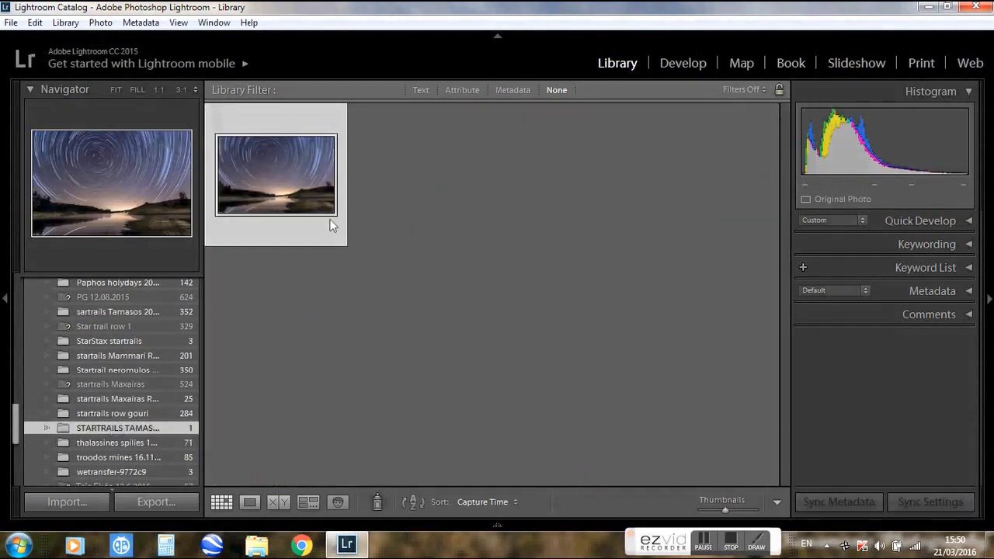
{"action": "double_click", "coordinate": [293, 186]}
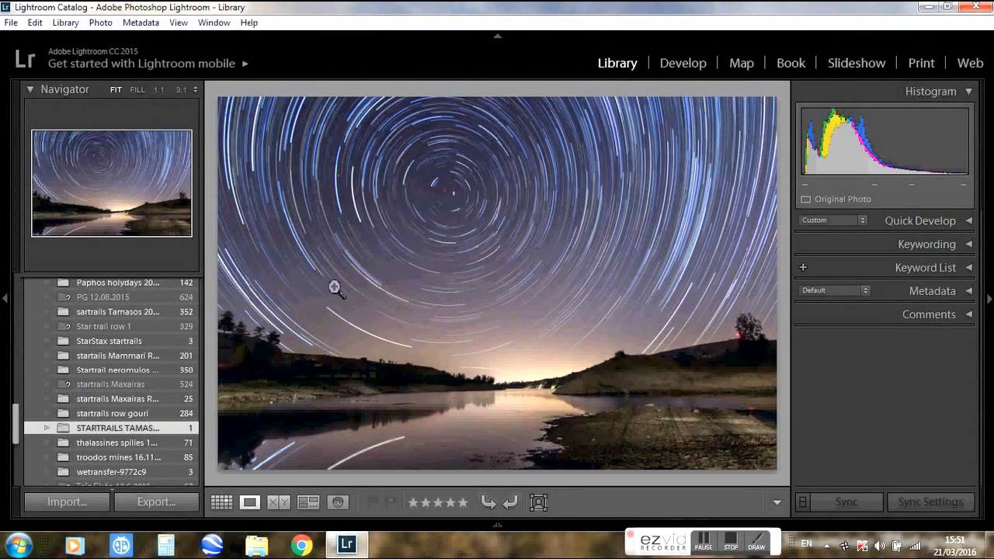
{"action": "left_click", "coordinate": [692, 67]}
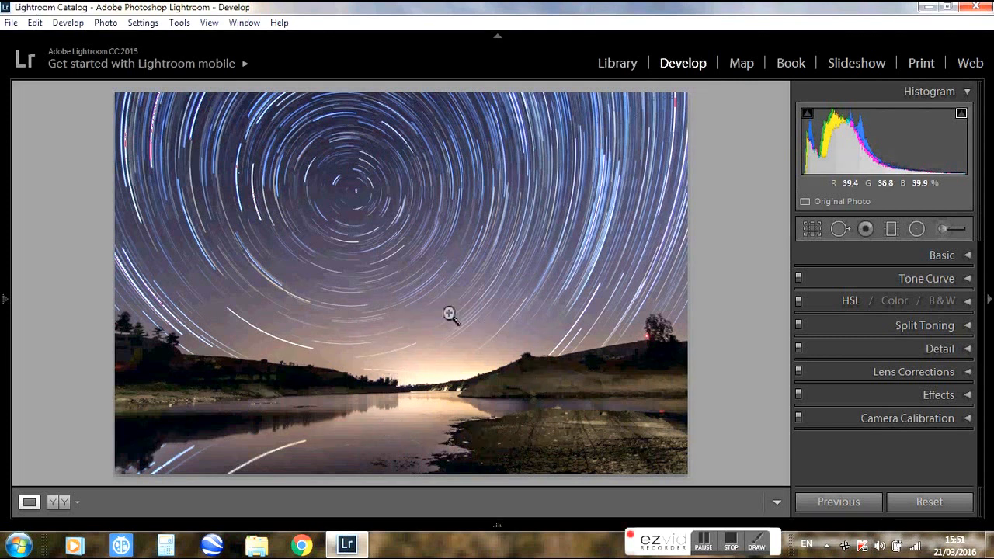
Zoom in on the star trail photo and inspect the sky, trees, hillside and lake for stray bright pixels
{"action": "left_click", "coordinate": [460, 343]}
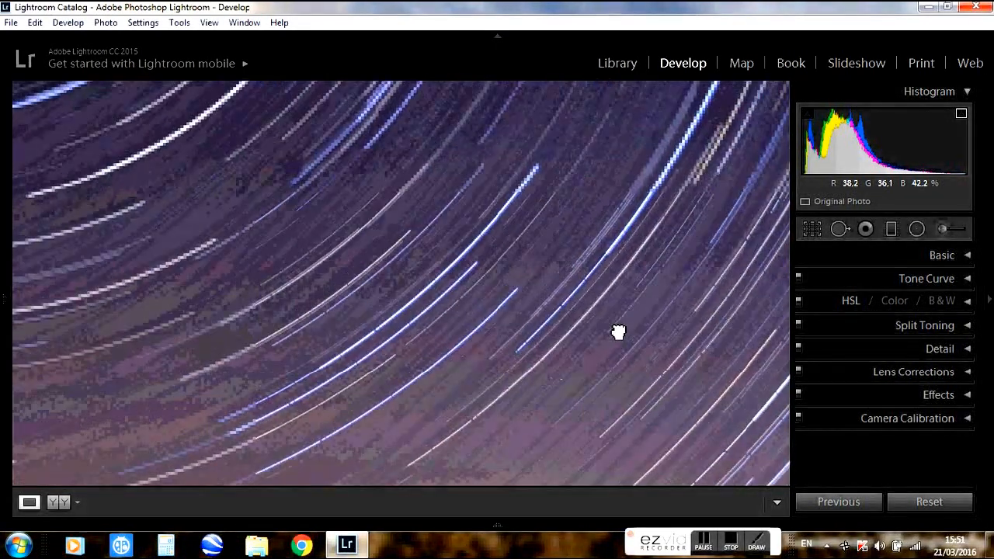
{"action": "left_click_drag", "start_coordinate": [228, 269], "coordinate": [601, 333]}
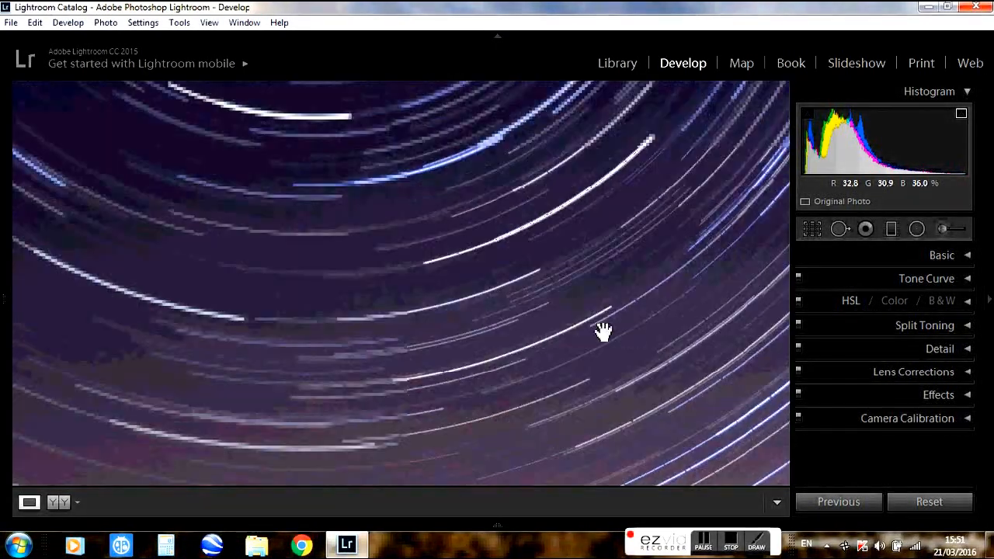
{"action": "left_click_drag", "start_coordinate": [288, 248], "coordinate": [661, 230]}
{"action": "left_click_drag", "start_coordinate": [377, 251], "coordinate": [621, 199]}
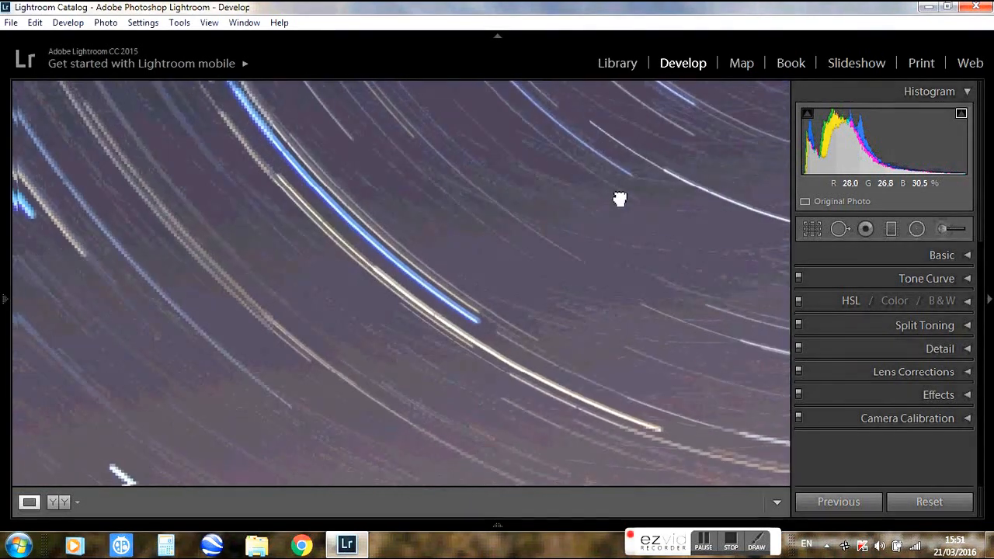
{"action": "left_click_drag", "start_coordinate": [266, 323], "coordinate": [498, 229]}
{"action": "left_click_drag", "start_coordinate": [262, 344], "coordinate": [527, 181]}
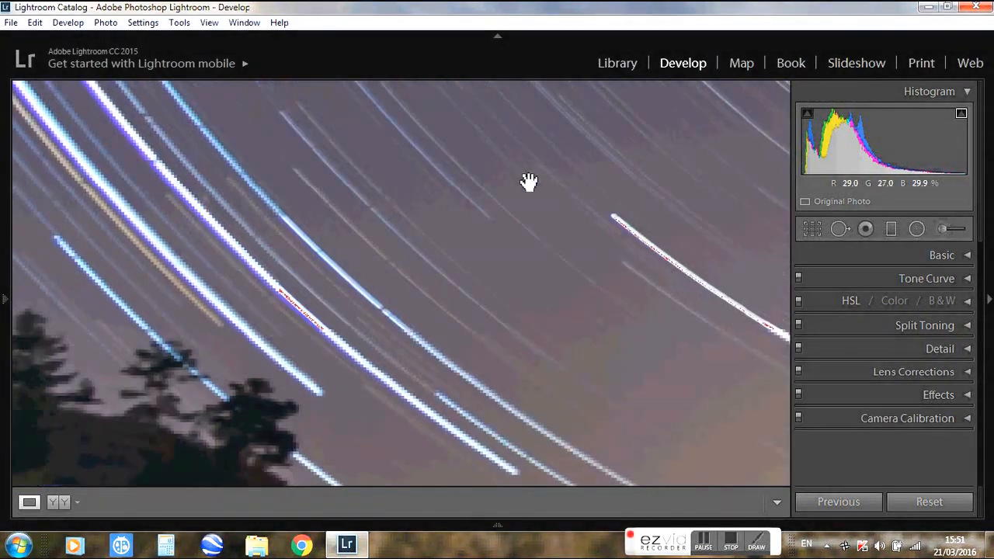
{"action": "left_click_drag", "start_coordinate": [391, 317], "coordinate": [505, 133]}
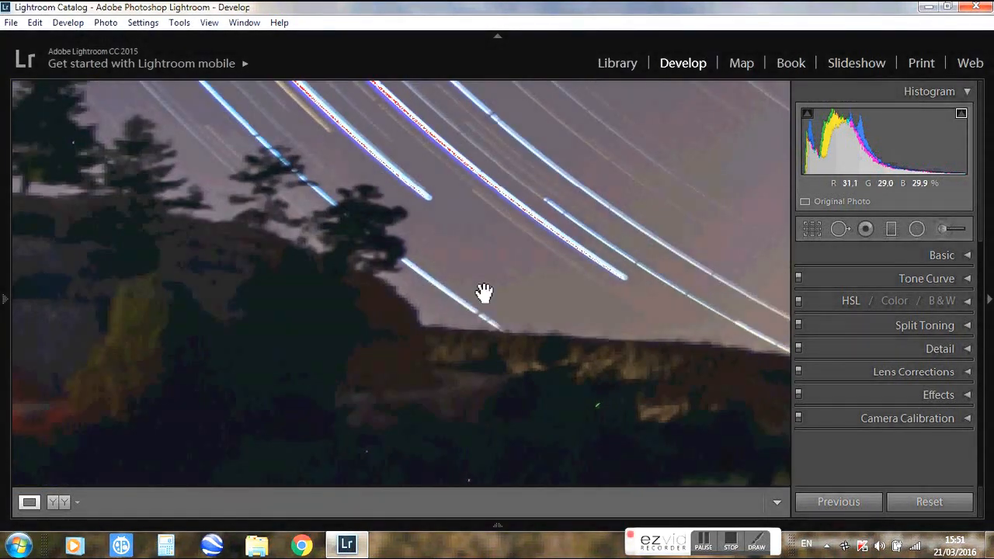
{"action": "left_click_drag", "start_coordinate": [483, 293], "coordinate": [532, 262]}
{"action": "mouse_move", "coordinate": [559, 335]}
{"action": "left_mouse_down"}
{"action": "mouse_move", "coordinate": [488, 310]}
{"action": "mouse_move", "coordinate": [416, 122]}
{"action": "left_mouse_up"}
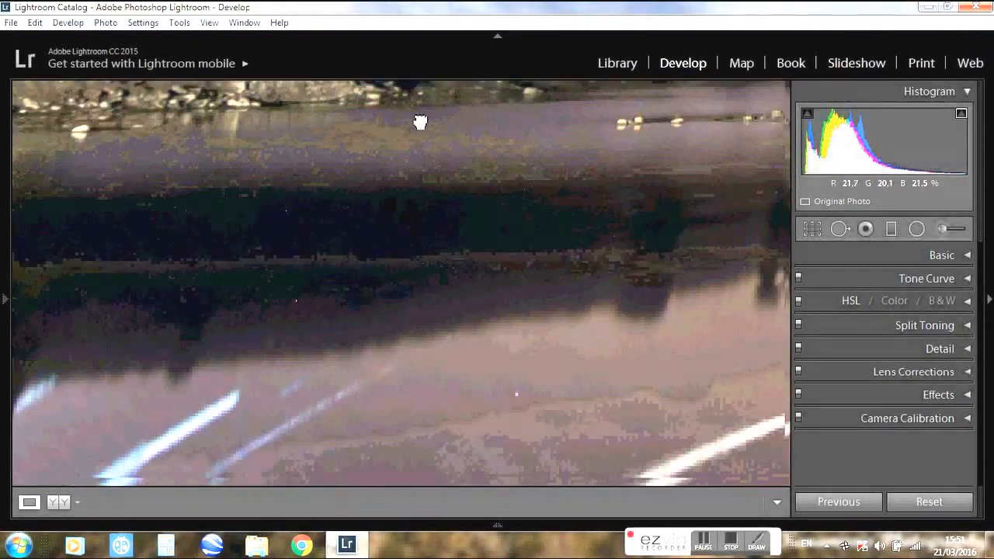
{"action": "left_click_drag", "start_coordinate": [406, 222], "coordinate": [412, 370]}
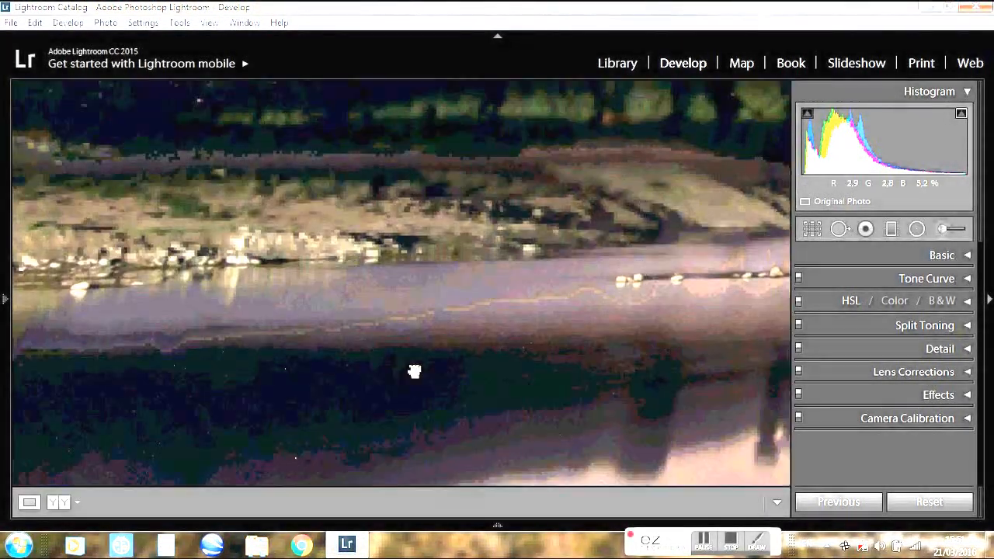
{"action": "left_click_drag", "start_coordinate": [399, 230], "coordinate": [433, 379]}
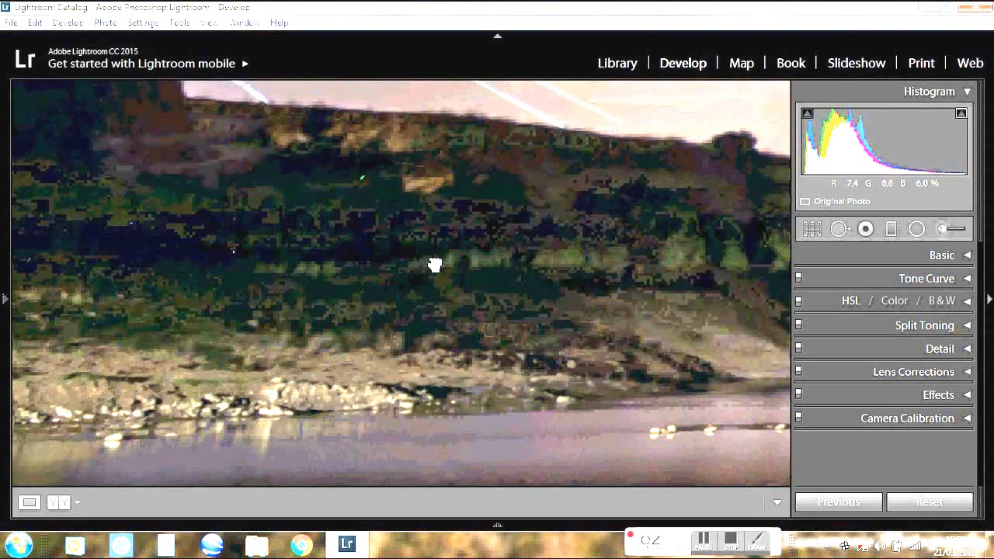
{"action": "left_click_drag", "start_coordinate": [435, 265], "coordinate": [519, 197]}
{"action": "left_click_drag", "start_coordinate": [264, 304], "coordinate": [256, 336]}
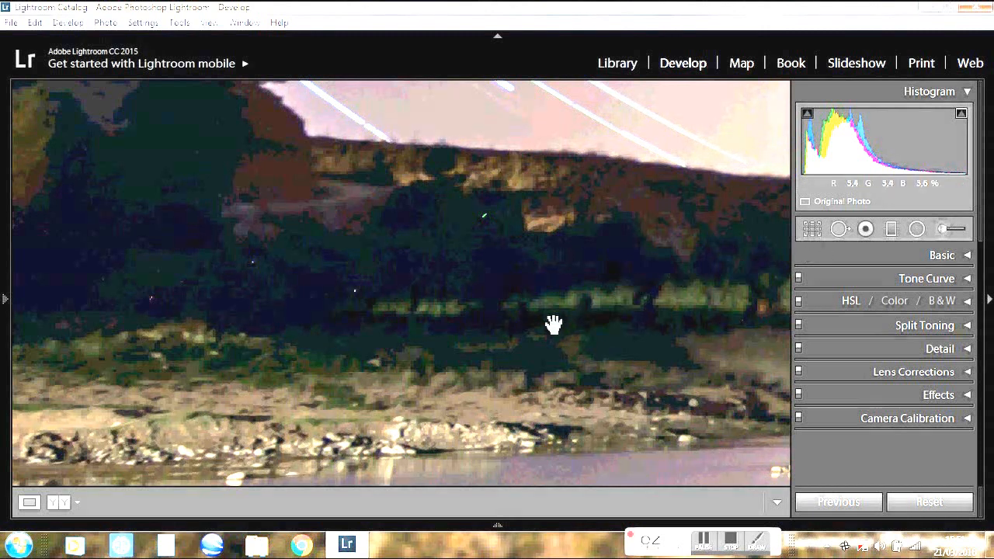
Heal the five stray bright pixels on the dark hillside above the shore with Spot Removal sizes 22 and 19
{"action": "left_click", "coordinate": [840, 229]}
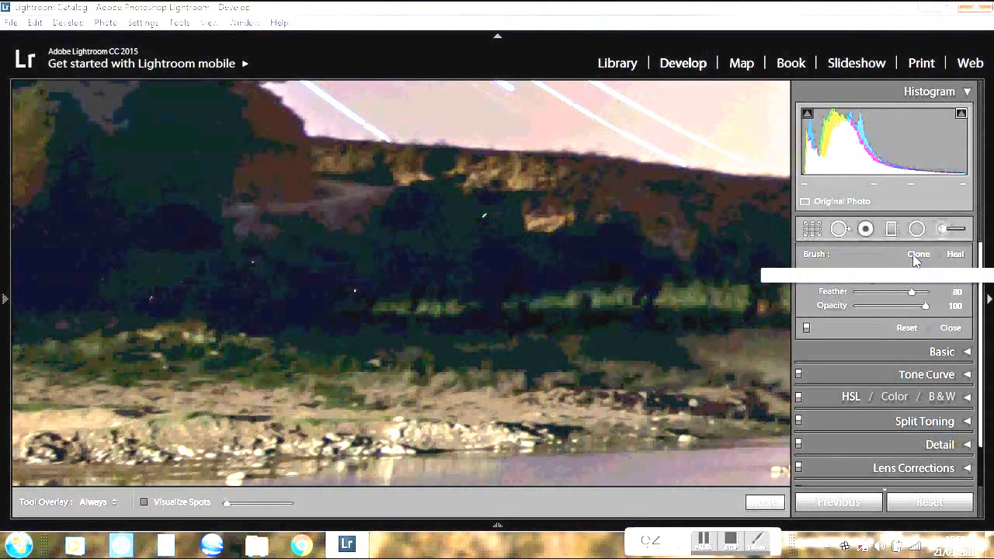
{"action": "left_click", "coordinate": [483, 217]}
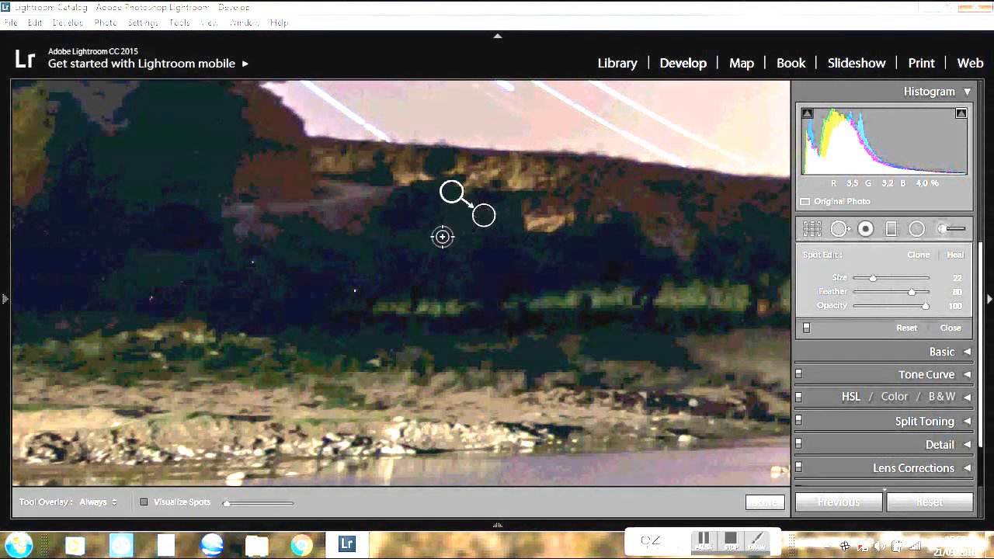
{"action": "left_click", "coordinate": [355, 292]}
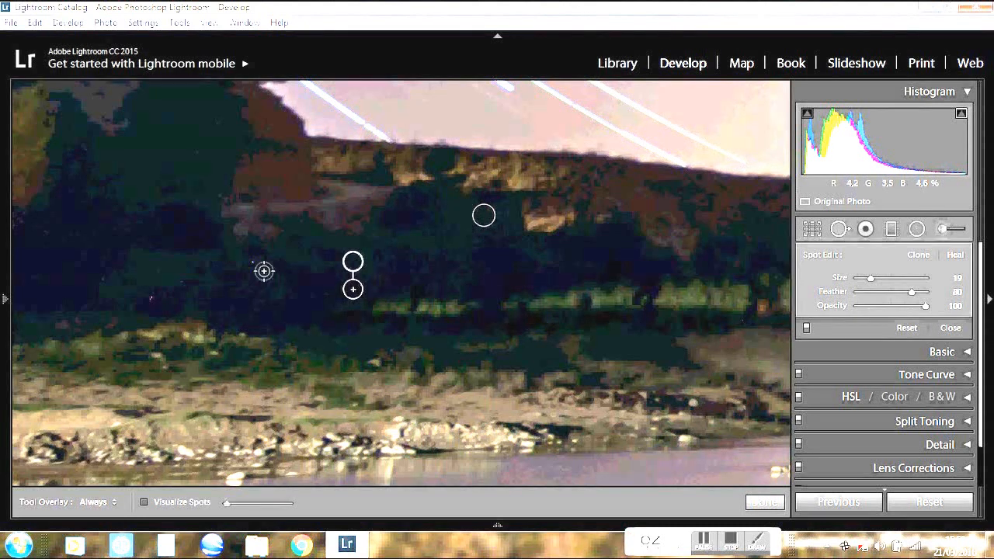
{"action": "key", "text": "slash"}
{"action": "left_click", "coordinate": [151, 297]}
{"action": "left_click", "coordinate": [103, 279]}
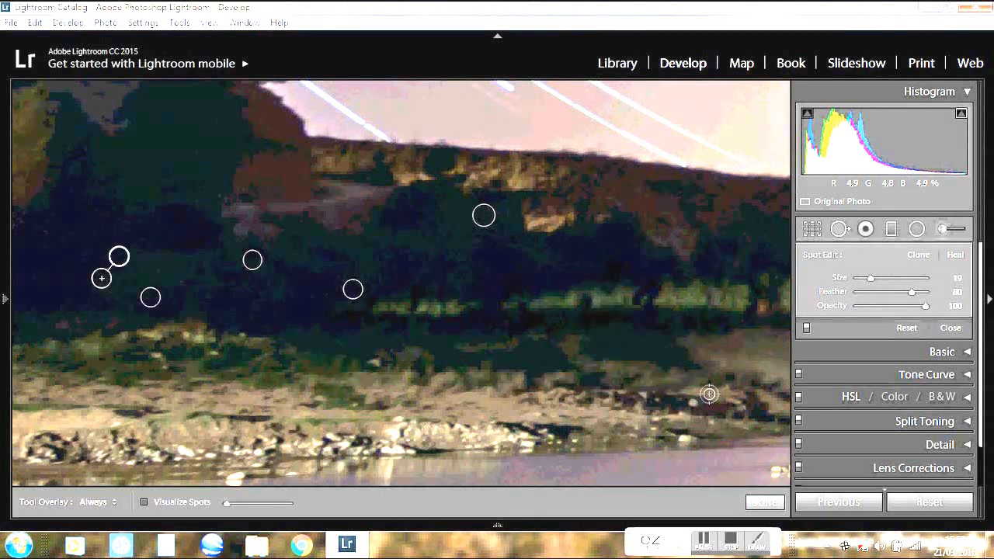
{"action": "left_click", "coordinate": [764, 503]}
Heal nine stray bright pixels in the lake and its dark reflection below the shore with Spot Removal at size 19
{"action": "left_click_drag", "start_coordinate": [672, 421], "coordinate": [658, 97]}
{"action": "left_click", "coordinate": [838, 229]}
{"action": "left_click", "coordinate": [659, 416]}
{"action": "left_click", "coordinate": [439, 324]}
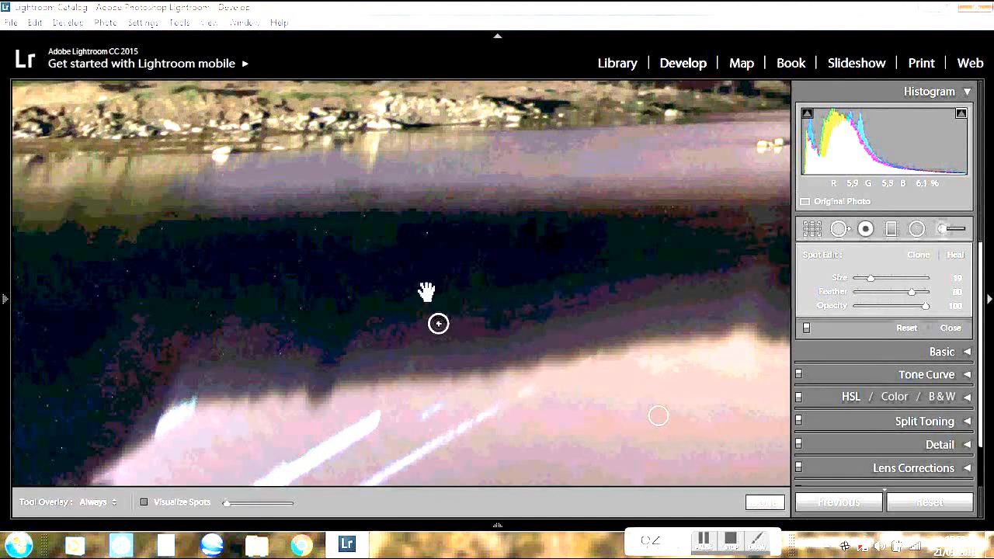
{"action": "left_click", "coordinate": [428, 229]}
{"action": "left_click", "coordinate": [318, 229]}
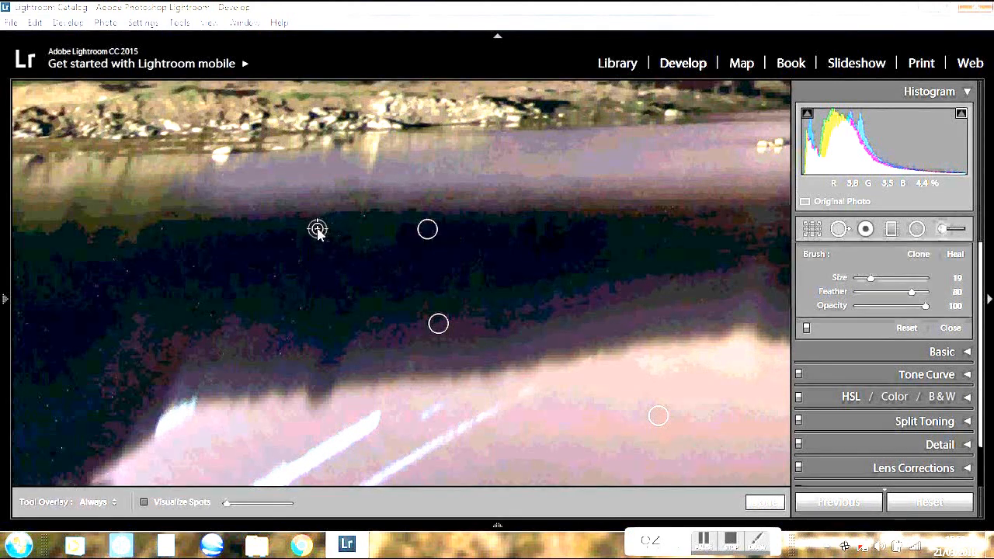
{"action": "left_click", "coordinate": [211, 317]}
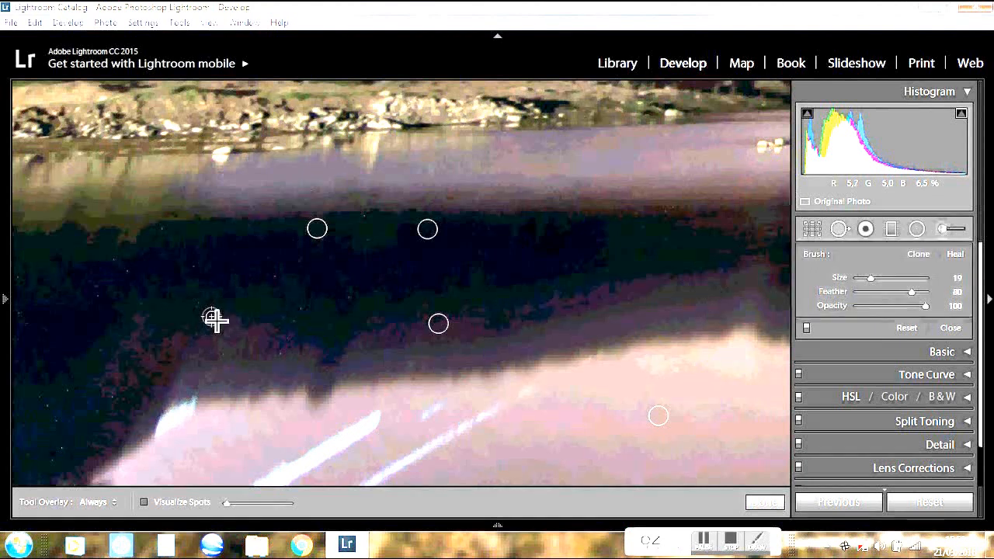
{"action": "left_click", "coordinate": [126, 270]}
{"action": "left_click", "coordinate": [162, 230]}
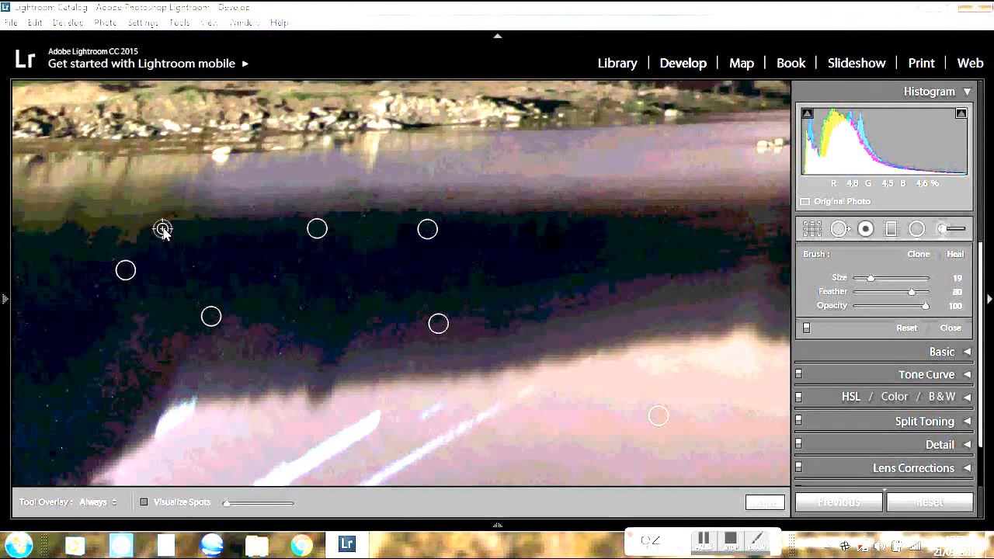
{"action": "left_click", "coordinate": [224, 177]}
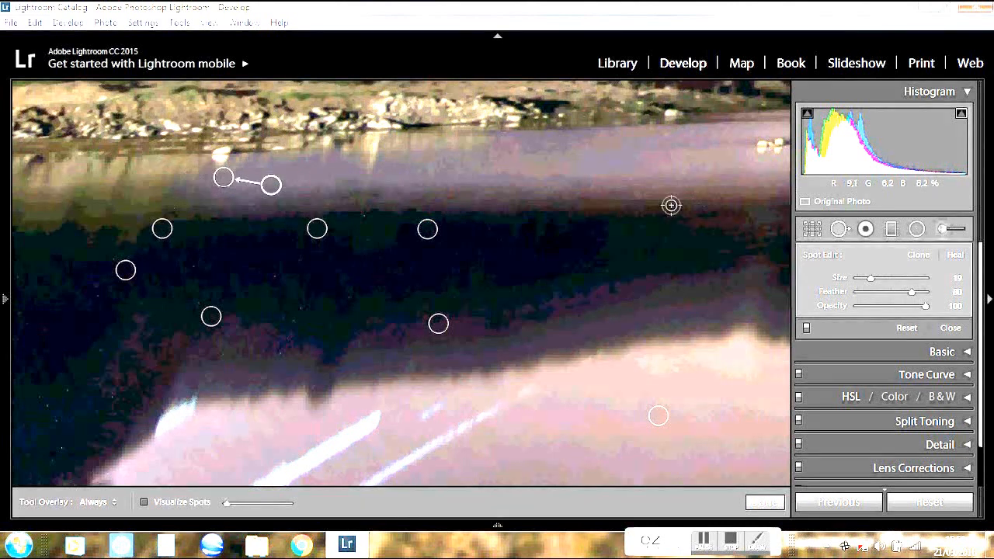
{"action": "left_click", "coordinate": [673, 207]}
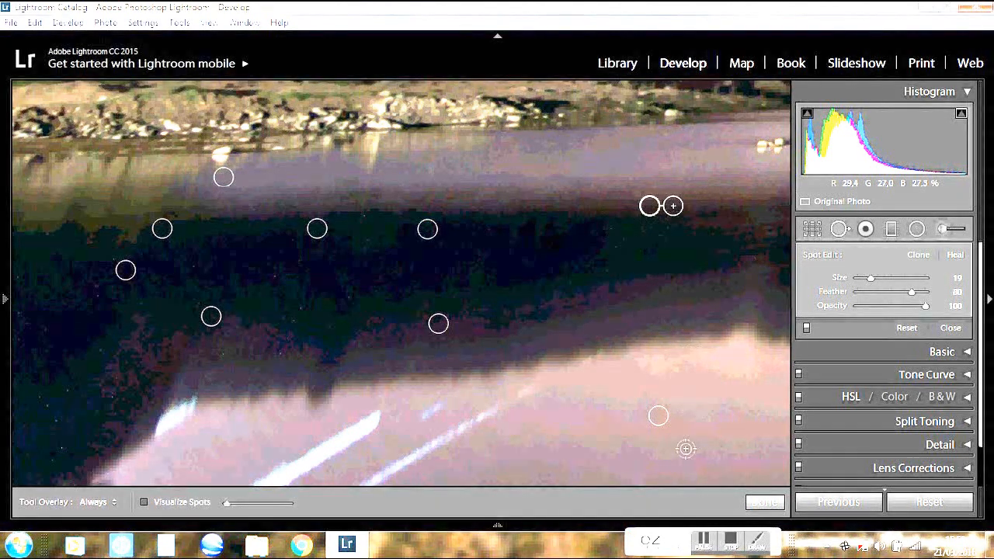
{"action": "left_click", "coordinate": [763, 503]}
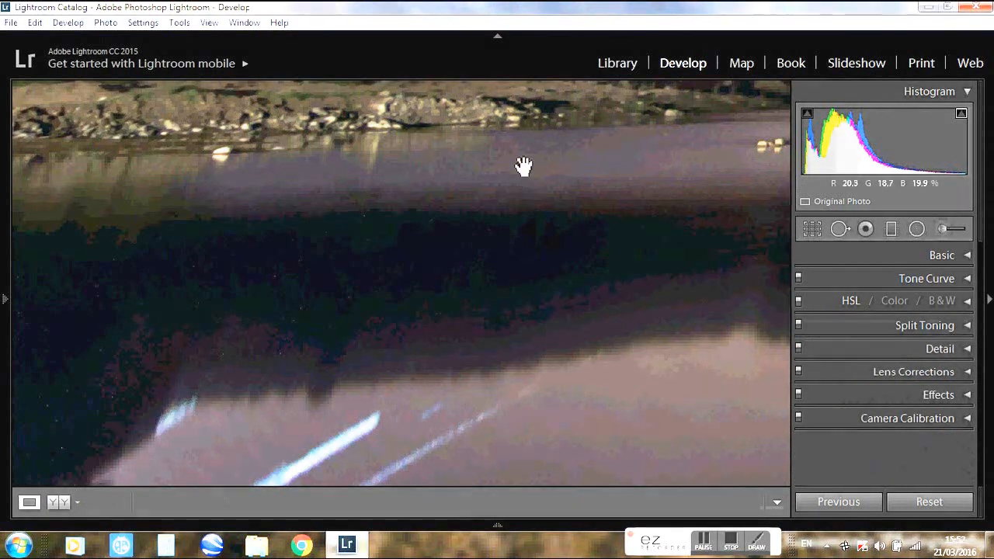
Inspect the sky at close range from above the hillside trees across the star trails for remaining stray pixels
{"action": "left_click_drag", "start_coordinate": [521, 166], "coordinate": [466, 482]}
{"action": "left_click_drag", "start_coordinate": [464, 347], "coordinate": [410, 486]}
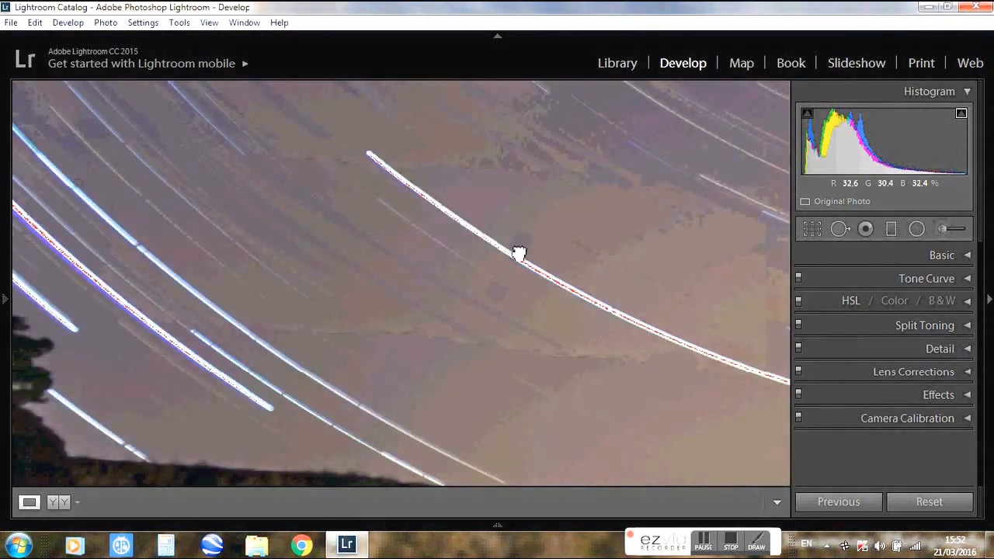
{"action": "left_click_drag", "start_coordinate": [520, 249], "coordinate": [418, 489]}
{"action": "left_click_drag", "start_coordinate": [551, 199], "coordinate": [410, 356]}
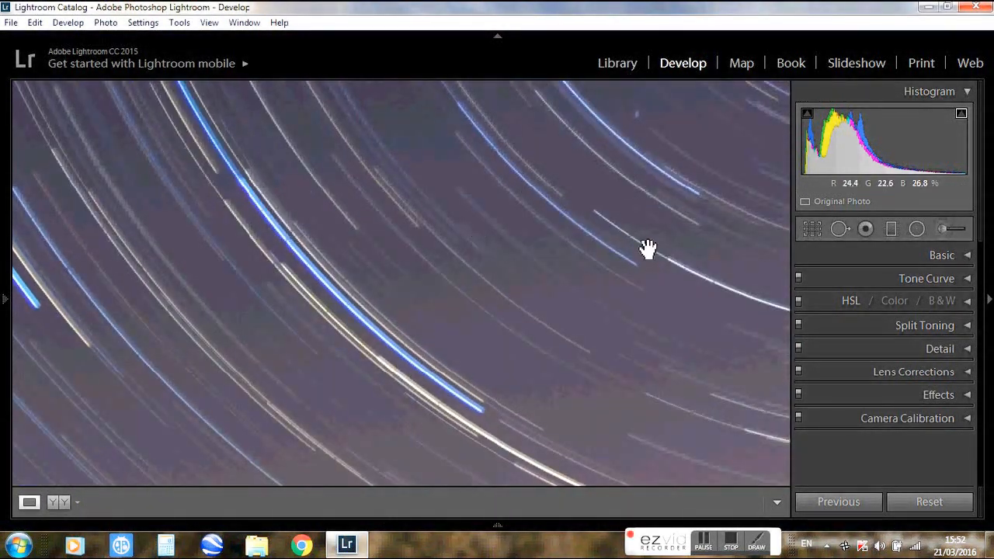
{"action": "left_click_drag", "start_coordinate": [648, 249], "coordinate": [215, 379]}
{"action": "left_click_drag", "start_coordinate": [581, 295], "coordinate": [277, 408]}
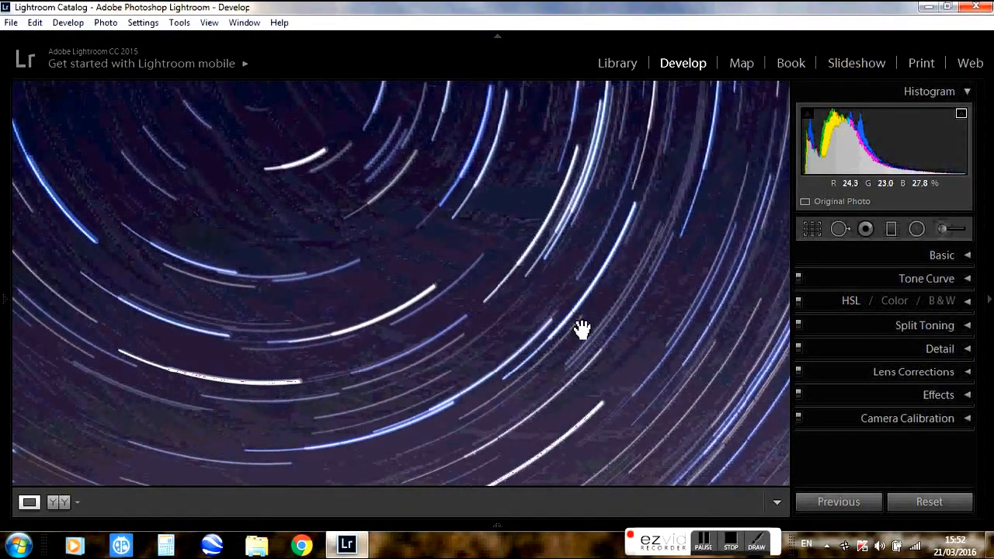
{"action": "left_click_drag", "start_coordinate": [581, 329], "coordinate": [184, 319]}
{"action": "left_click_drag", "start_coordinate": [457, 368], "coordinate": [147, 357]}
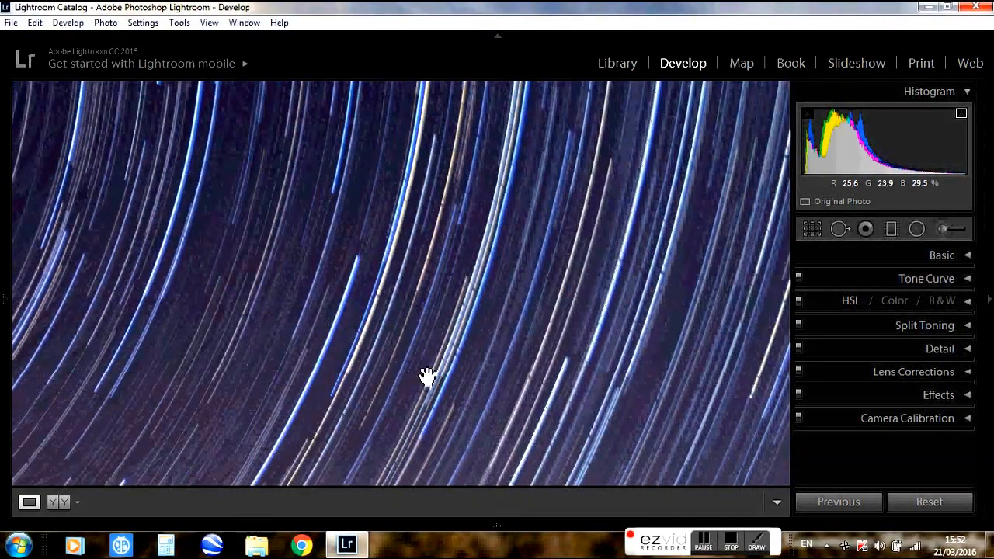
{"action": "left_click_drag", "start_coordinate": [426, 377], "coordinate": [390, 191]}
{"action": "left_click_drag", "start_coordinate": [413, 325], "coordinate": [512, 172]}
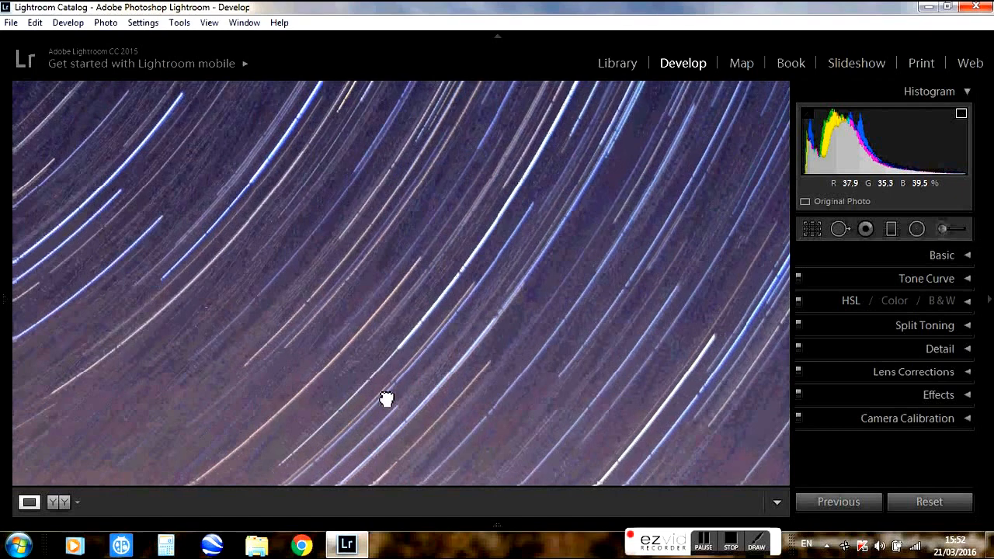
Heal the stray pixel between the star trails in the lower sky with Spot Removal at size 13
{"action": "left_click_drag", "start_coordinate": [386, 399], "coordinate": [496, 226]}
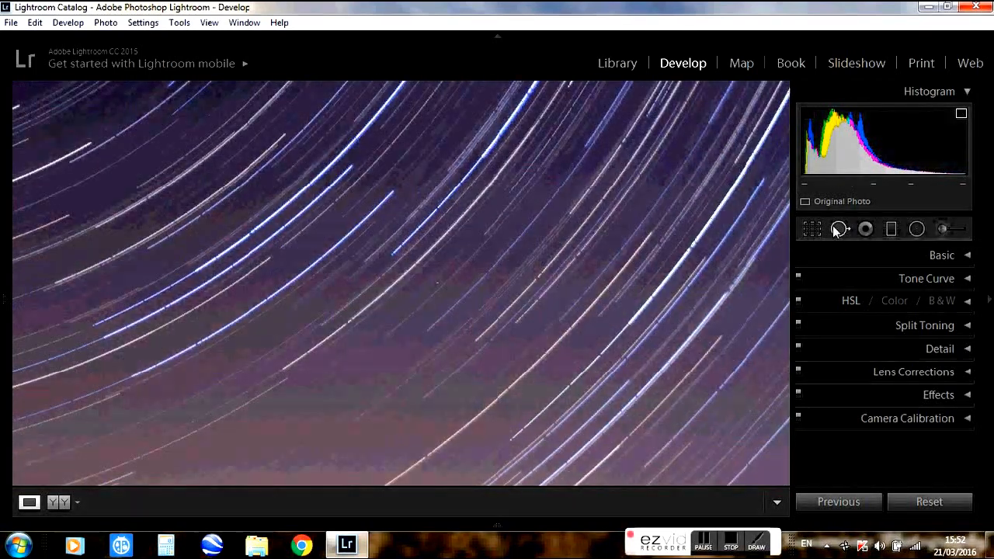
{"action": "left_click", "coordinate": [839, 228]}
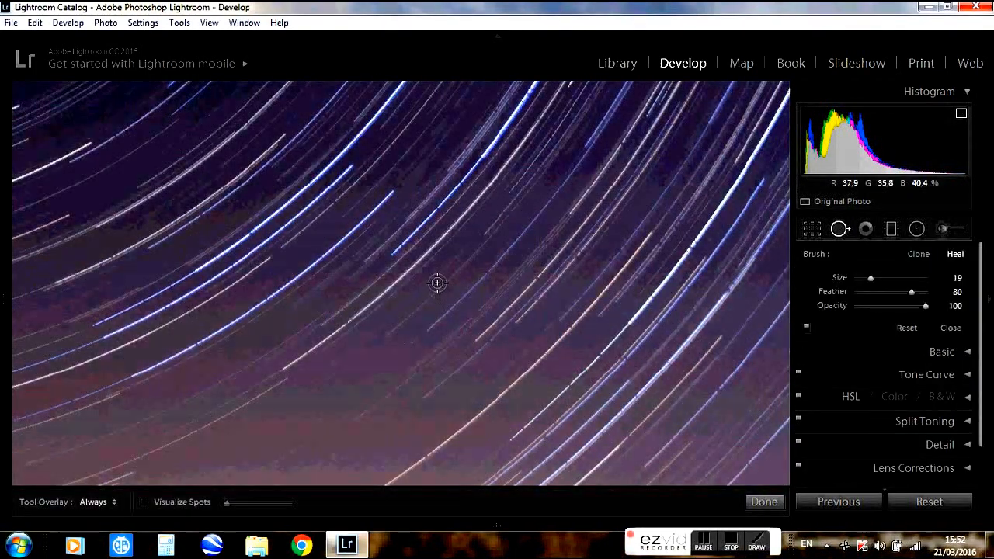
{"action": "left_click", "coordinate": [437, 282]}
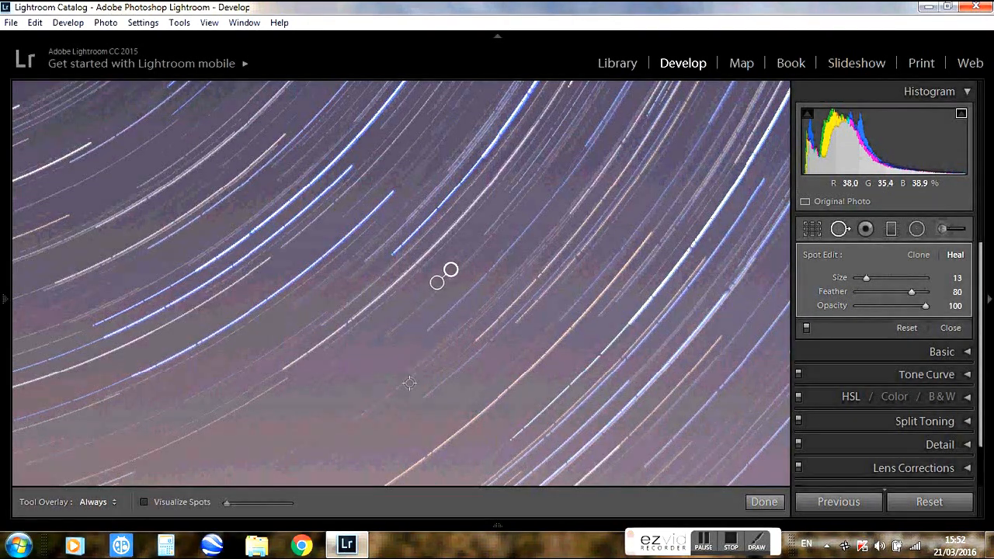
{"action": "left_click", "coordinate": [763, 501]}
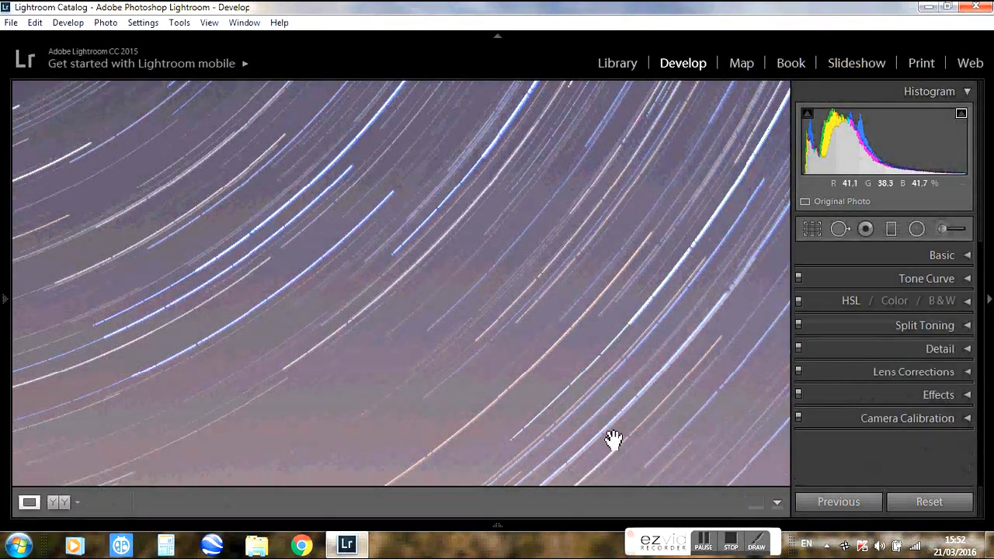
Heal the red light beside the large tree with a size 74 spot, sampling from the foliage just above it
{"action": "left_click_drag", "start_coordinate": [612, 437], "coordinate": [421, 151]}
{"action": "left_click_drag", "start_coordinate": [557, 384], "coordinate": [237, 229]}
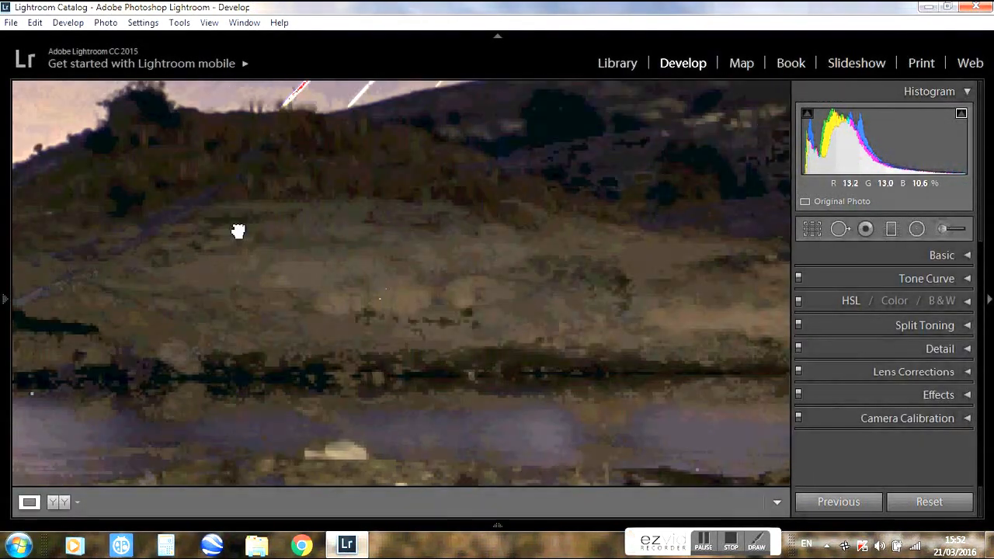
{"action": "left_click_drag", "start_coordinate": [546, 218], "coordinate": [314, 384]}
{"action": "left_click_drag", "start_coordinate": [576, 253], "coordinate": [333, 337]}
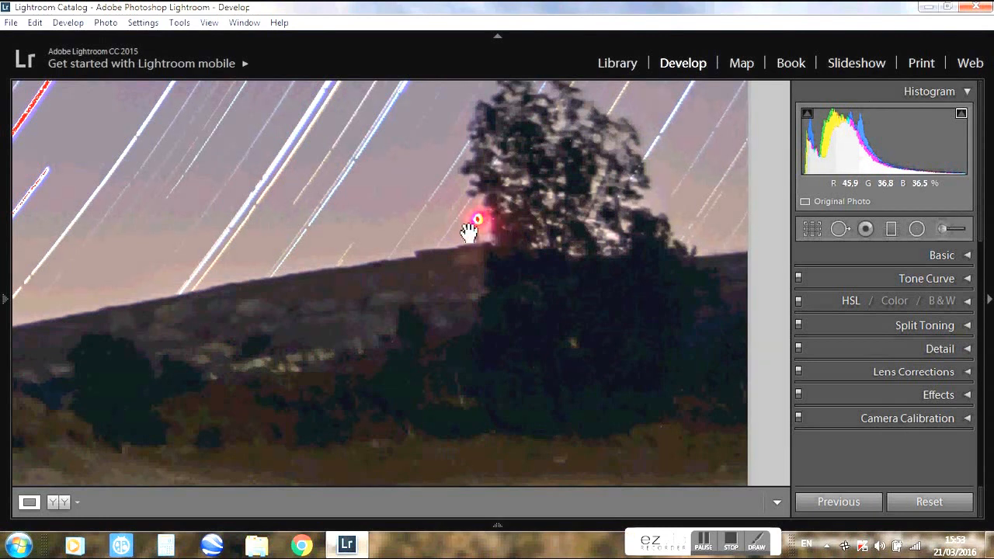
{"action": "left_click", "coordinate": [839, 228]}
{"action": "scroll", "coordinate": [482, 227], "scroll_direction": "up", "scroll_amount": 10}
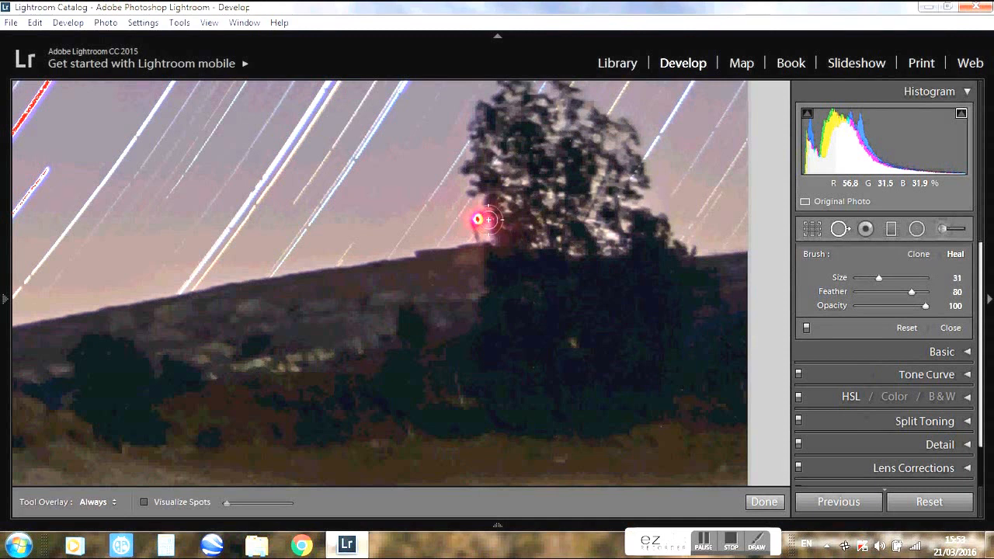
{"action": "scroll", "coordinate": [482, 228], "scroll_direction": "up", "scroll_amount": 2}
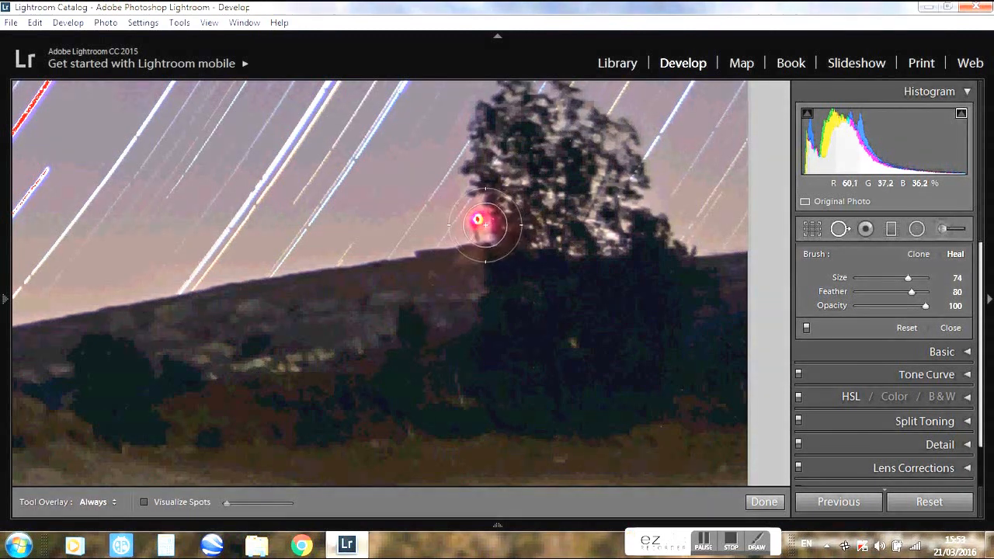
{"action": "left_click", "coordinate": [485, 224]}
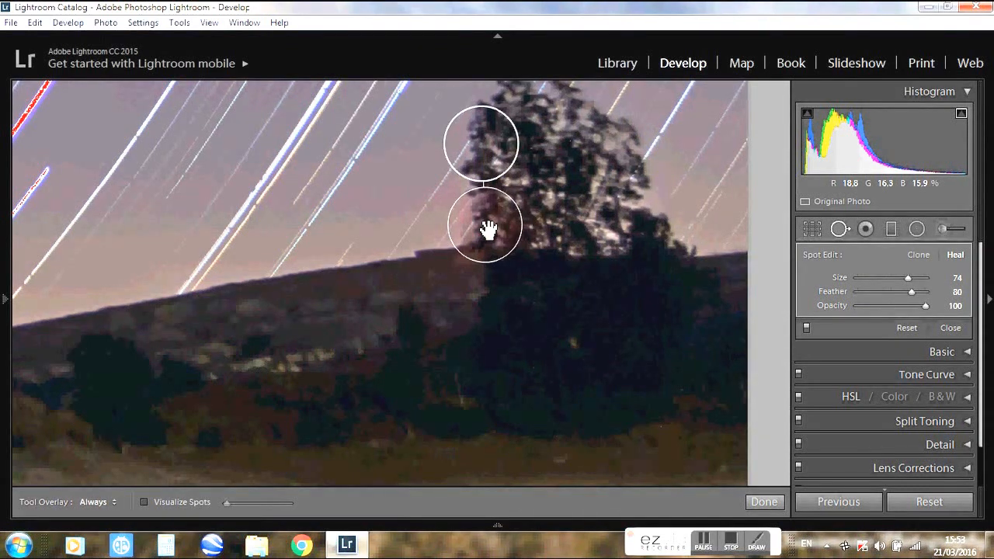
{"action": "left_click_drag", "start_coordinate": [485, 158], "coordinate": [498, 165]}
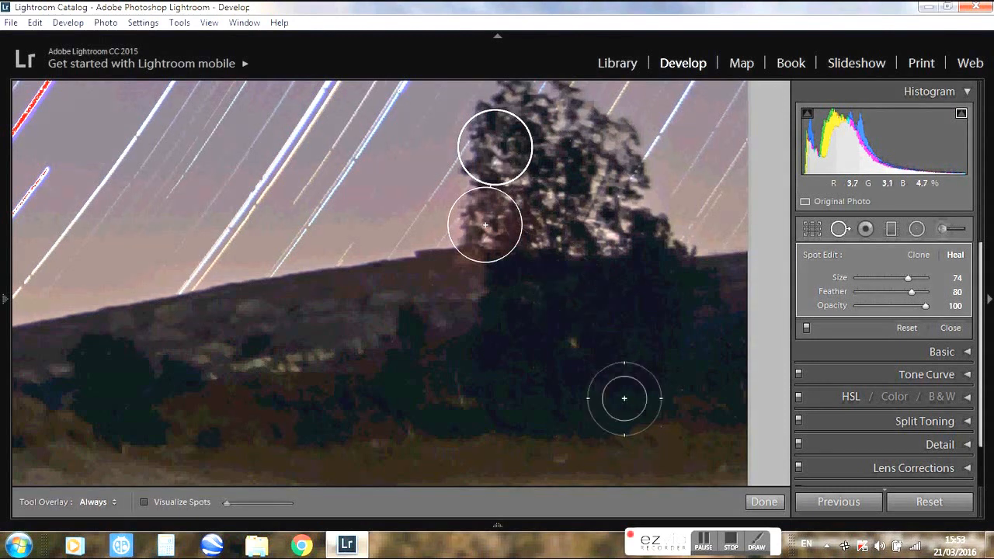
Heal the red light on the waterline of the near shore with a size 74 spot, sampling from the shoreline just right of it
{"action": "left_click", "coordinate": [763, 501]}
{"action": "left_click", "coordinate": [407, 398]}
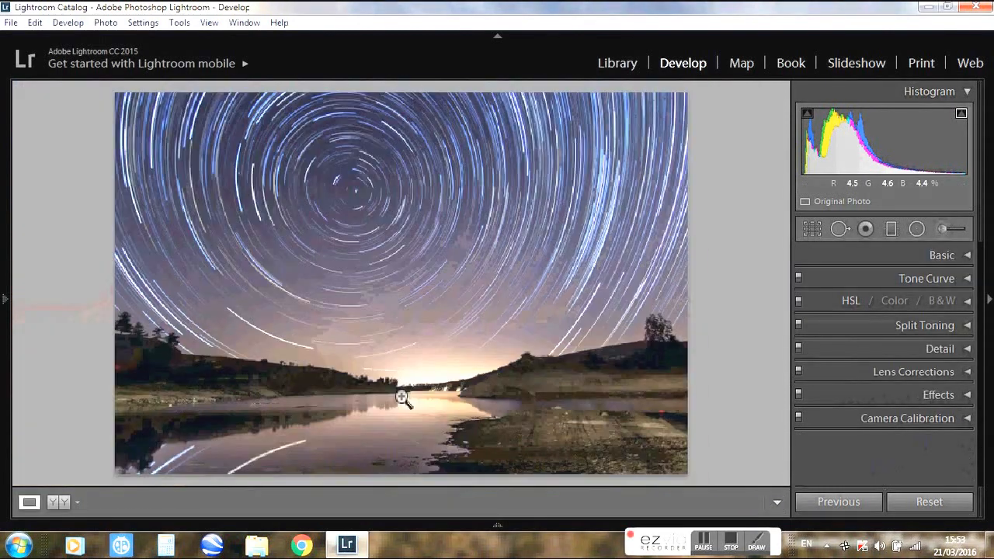
{"action": "left_click", "coordinate": [635, 436]}
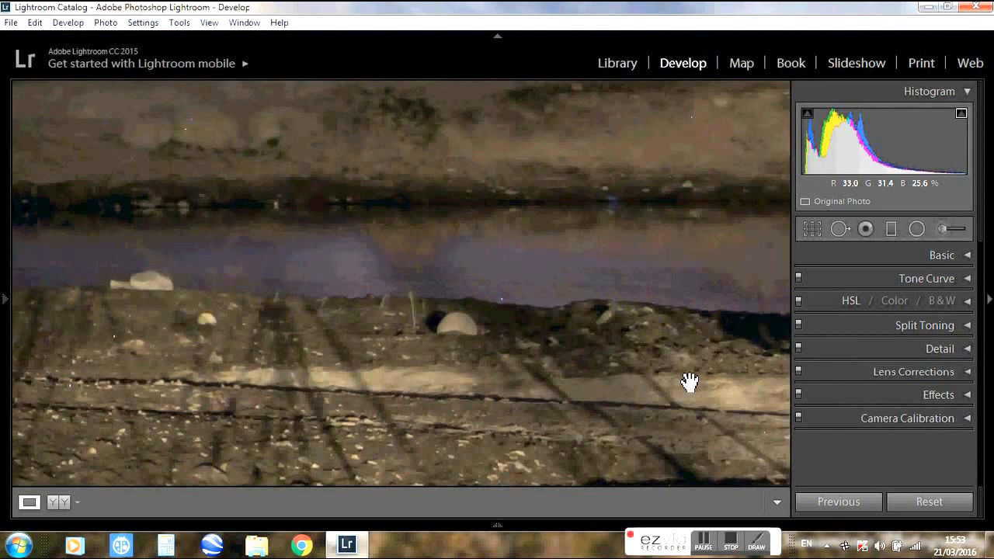
{"action": "left_click_drag", "start_coordinate": [688, 382], "coordinate": [303, 390]}
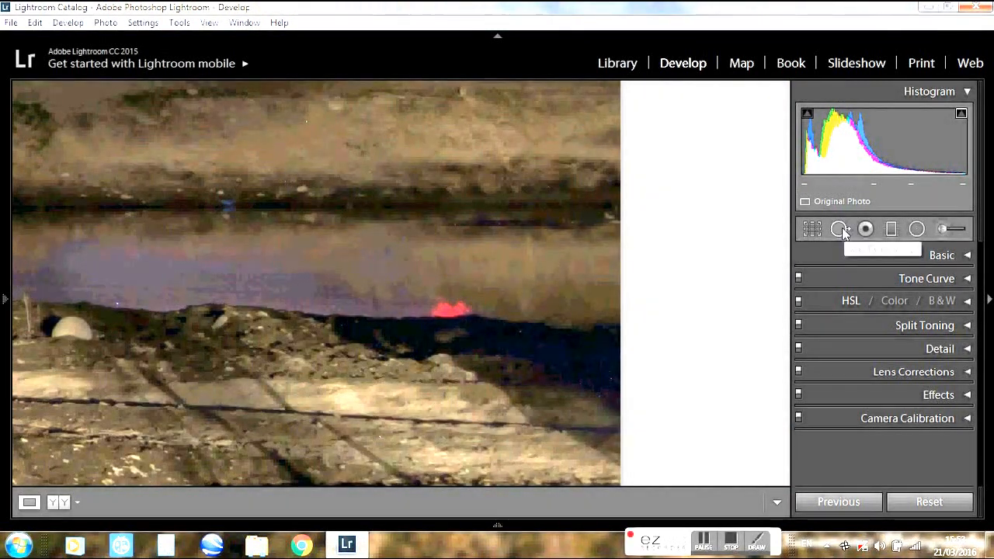
{"action": "left_click", "coordinate": [840, 229]}
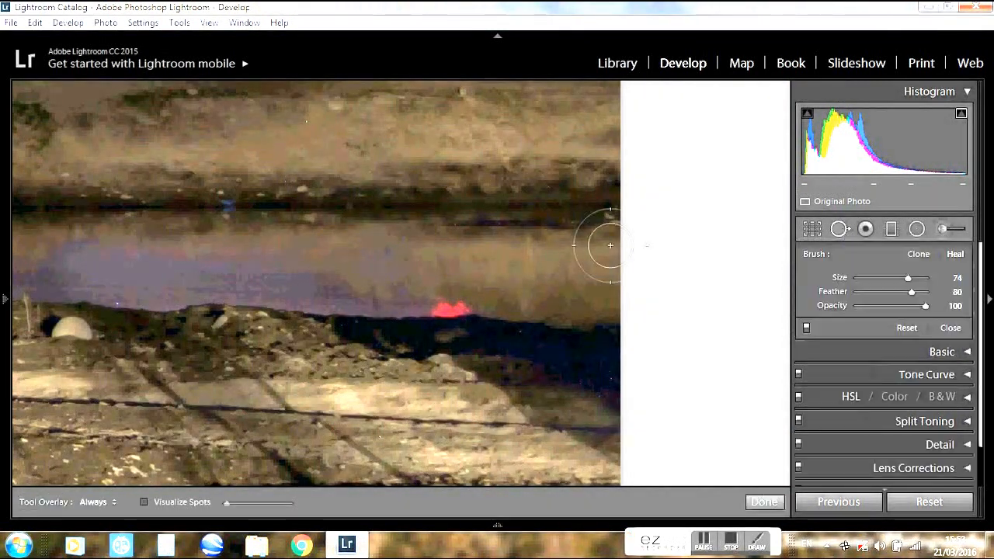
{"action": "left_click", "coordinate": [450, 311]}
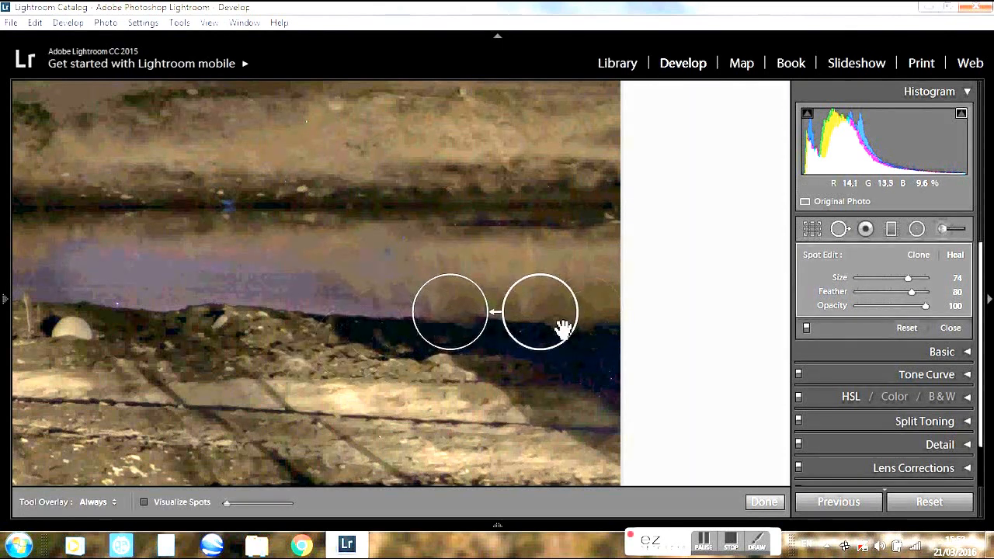
{"action": "left_click_drag", "start_coordinate": [543, 318], "coordinate": [548, 328]}
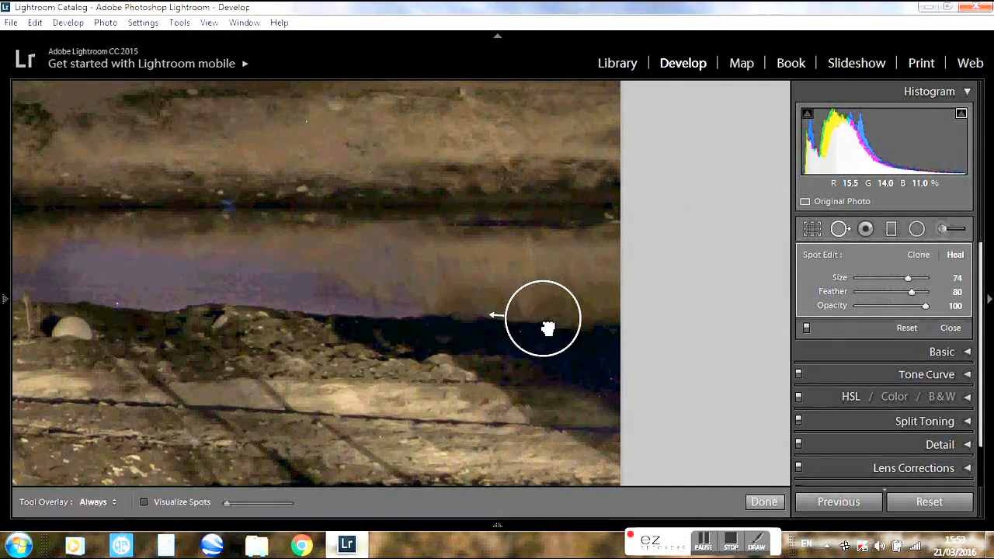
{"action": "left_click", "coordinate": [761, 502]}
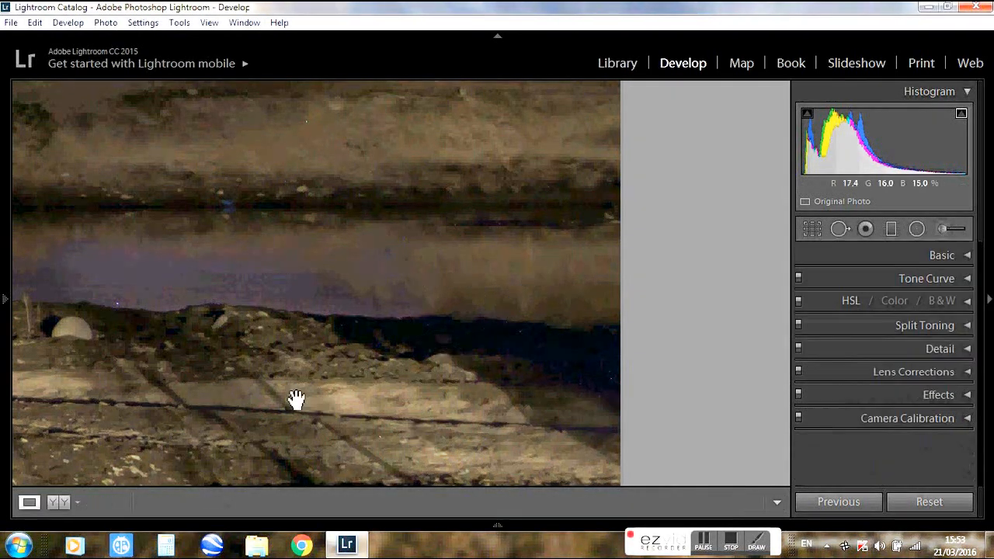
{"action": "left_click", "coordinate": [260, 384]}
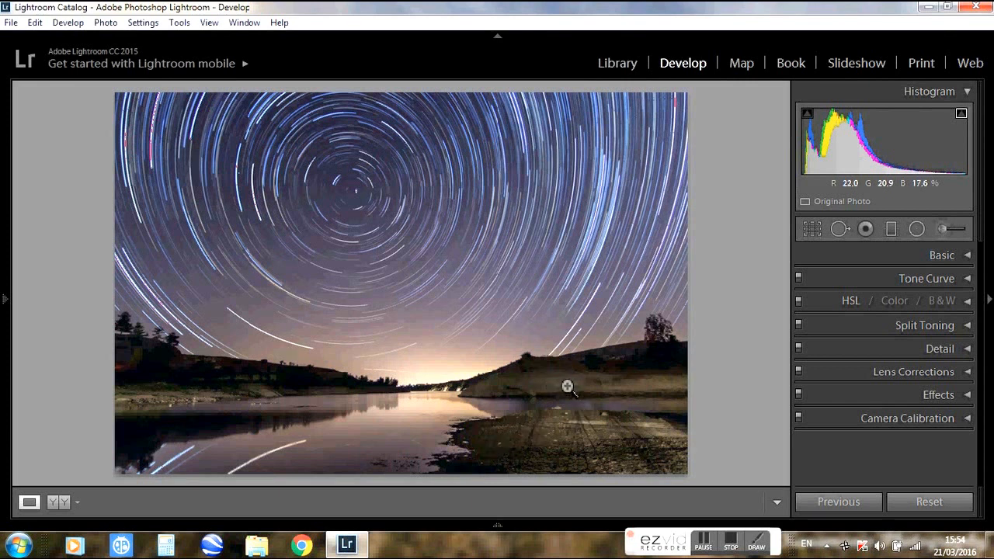
Add a graduated filter with the Exposure effect, running from the photo's lower edge up to the sky just above the hills
{"action": "left_click", "coordinate": [893, 229]}
{"action": "left_click", "coordinate": [881, 278]}
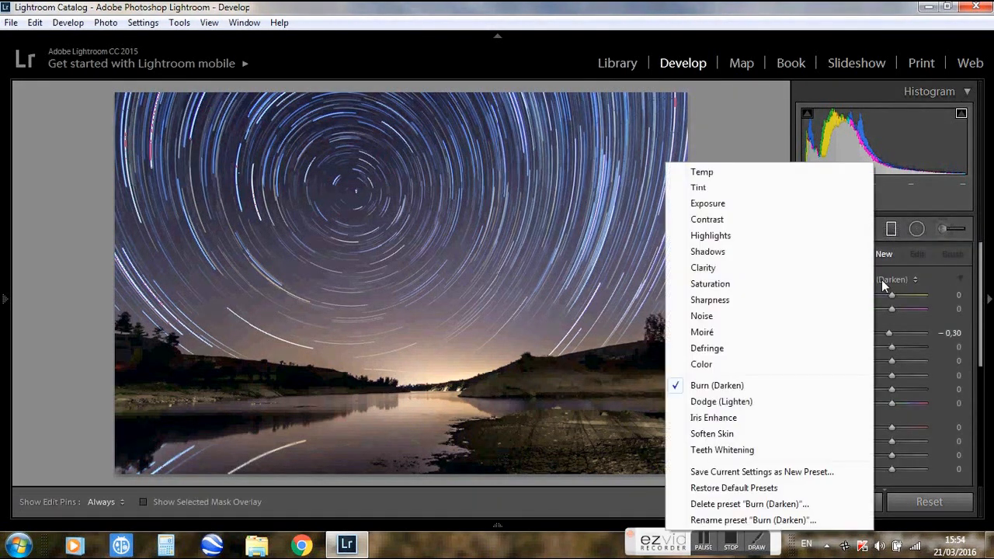
{"action": "left_click", "coordinate": [721, 206]}
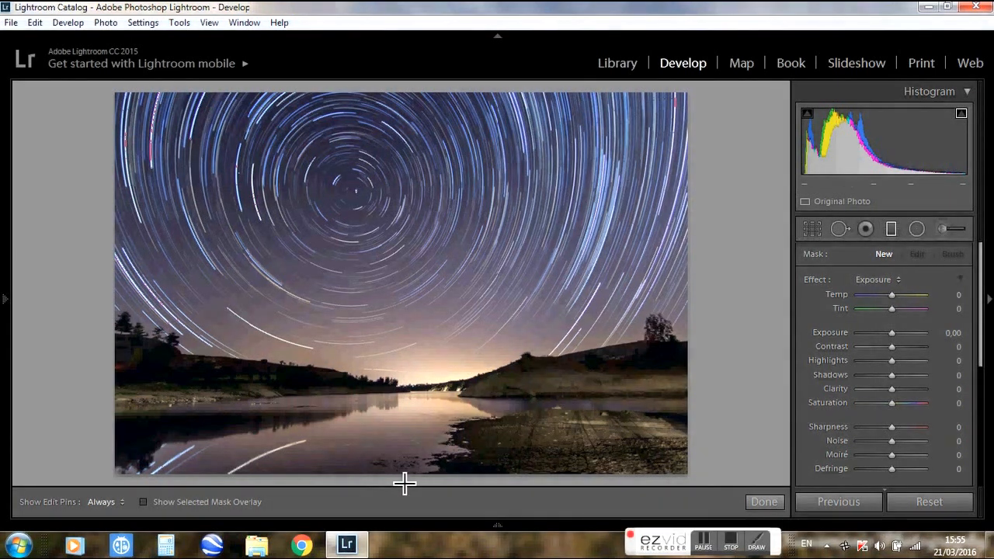
{"action": "left_click_drag", "start_coordinate": [403, 481], "coordinate": [401, 330]}
{"action": "mouse_move", "coordinate": [398, 405]}
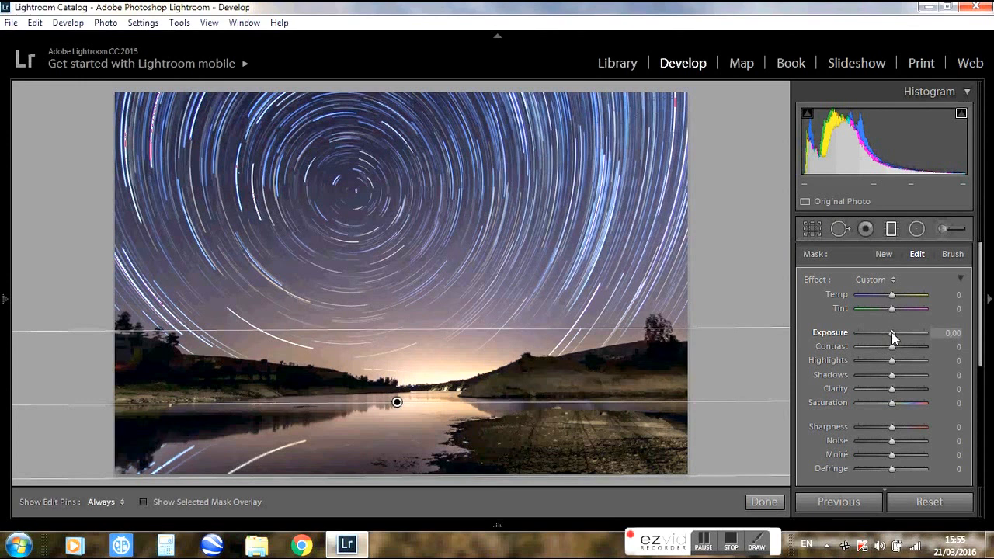
Darken the foreground by setting the graduated filter's Exposure to -1.00, and finish the filter
{"action": "left_click_drag", "start_coordinate": [891, 333], "coordinate": [887, 332]}
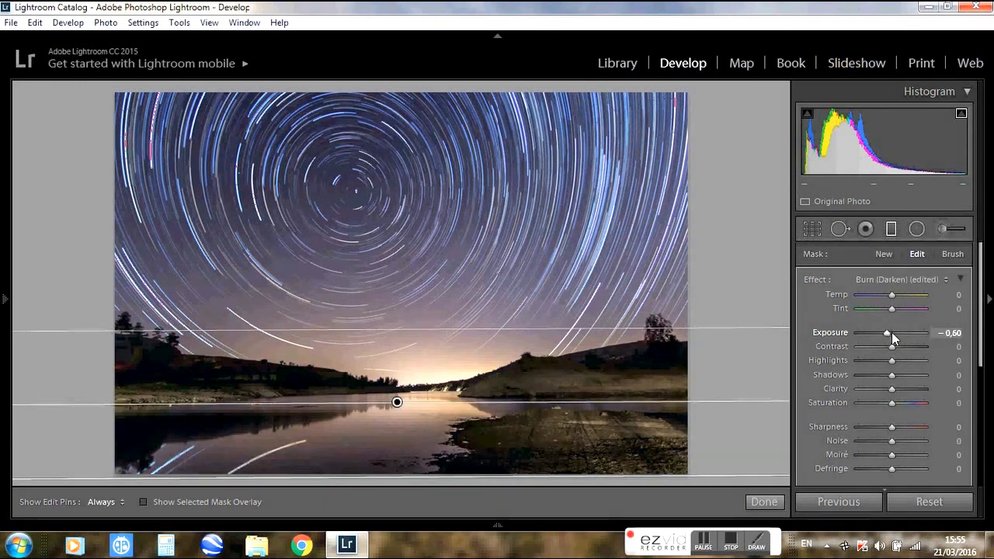
{"action": "key", "text": "Down"}
{"action": "key", "text": "Down"}
{"action": "key", "text": "Down"}
{"action": "key", "text": "Down"}
{"action": "key", "text": "Down"}
{"action": "key", "text": "Down"}
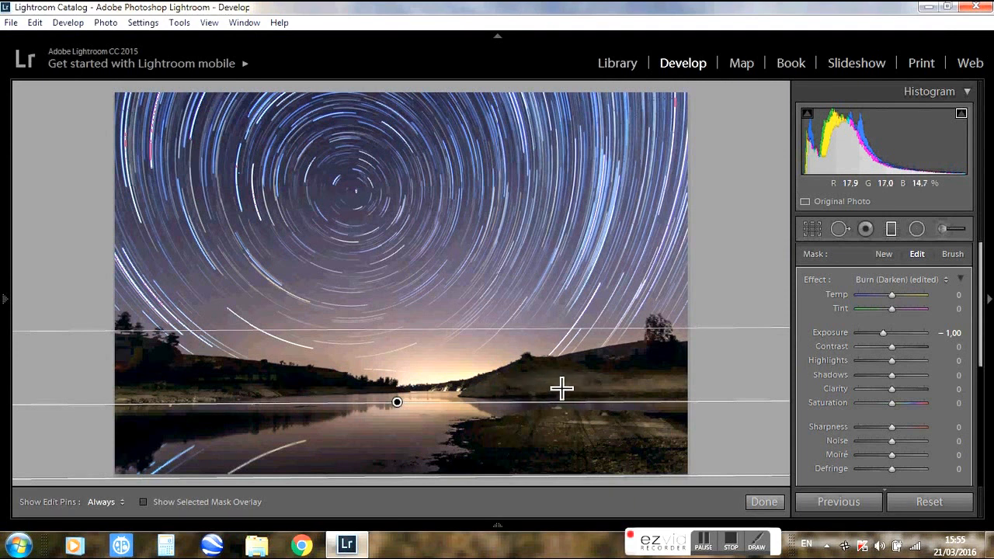
{"action": "left_click", "coordinate": [769, 501]}
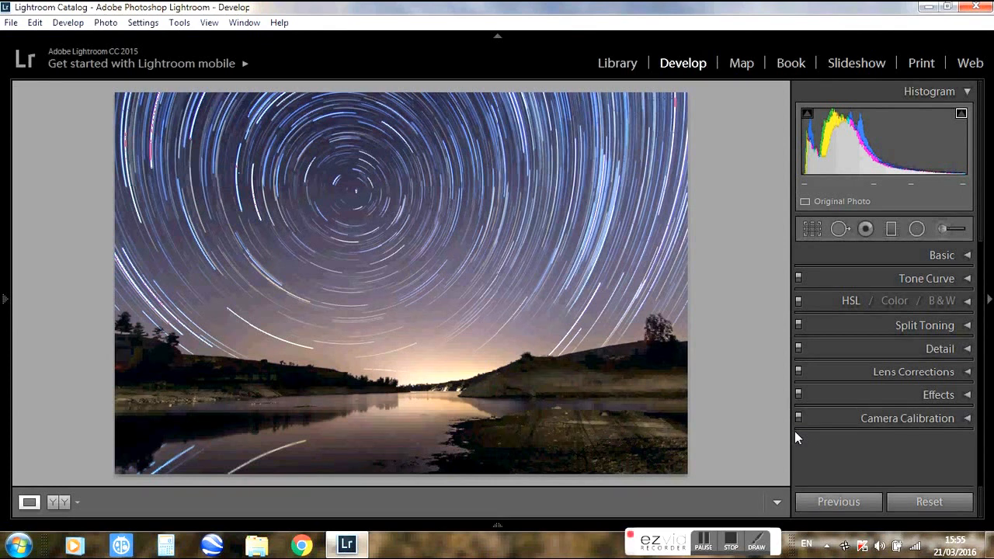
Set the photo's Highlights to -95 and Whites to +15 in the Basic adjustments
{"action": "left_click", "coordinate": [940, 256]}
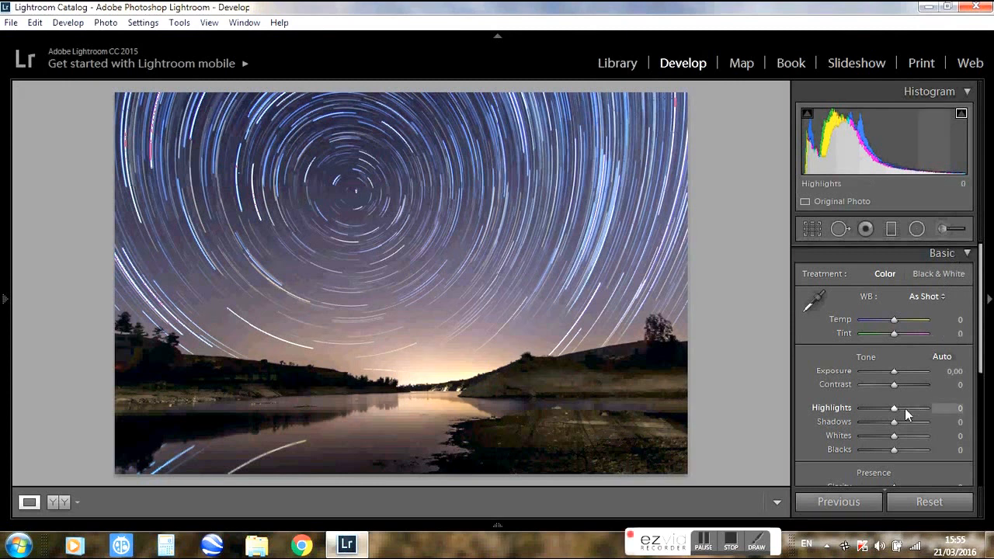
{"action": "left_click_drag", "start_coordinate": [893, 409], "coordinate": [866, 409]}
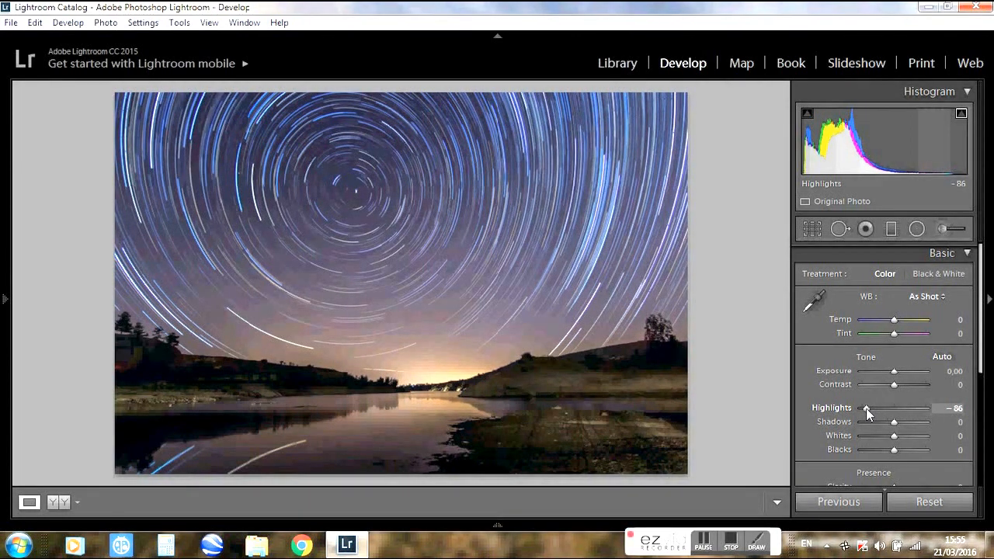
{"action": "left_click_drag", "start_coordinate": [866, 409], "coordinate": [863, 408]}
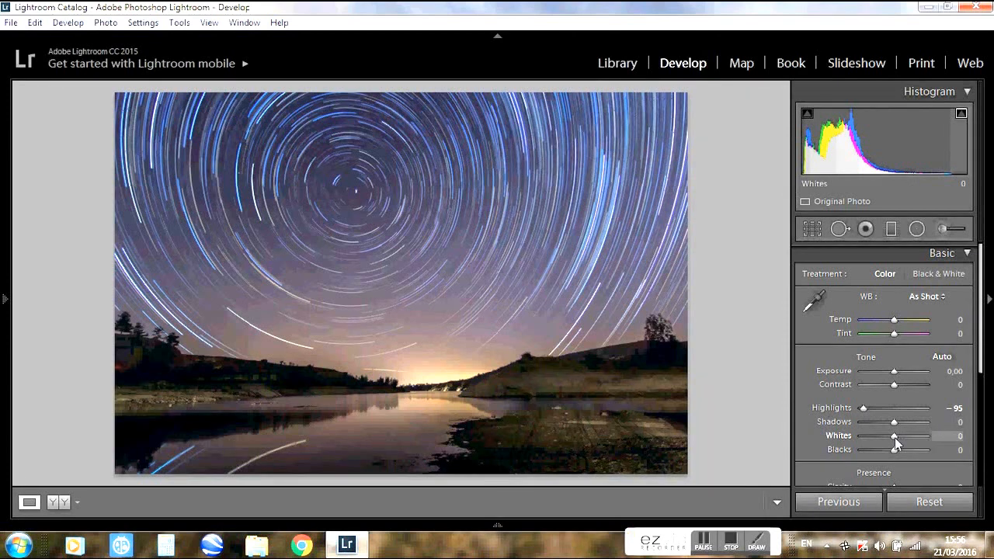
{"action": "key", "text": "Up"}
{"action": "key", "text": "Up"}
{"action": "key", "text": "Up"}
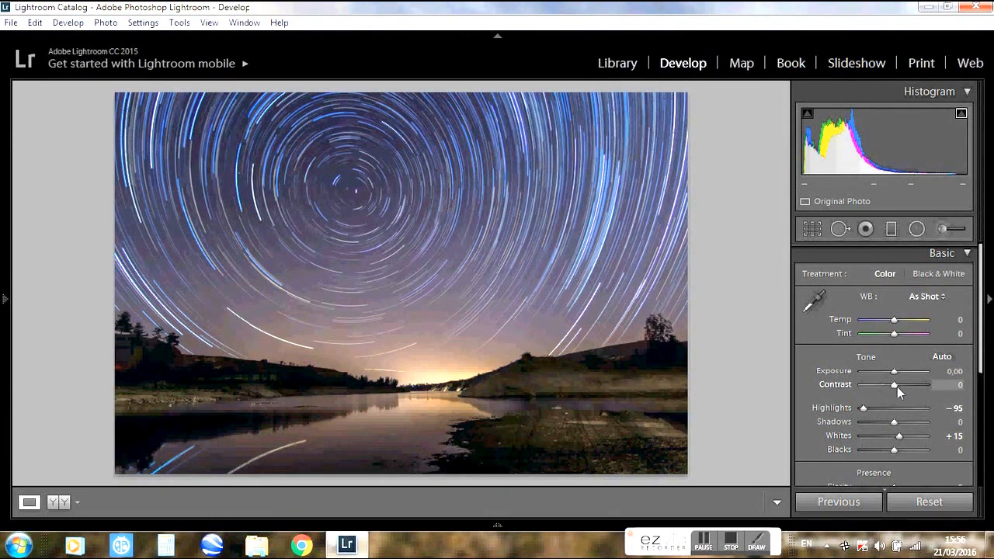
Set the photo's Contrast to +10
{"action": "key", "text": "Up"}
{"action": "key", "text": "Up"}
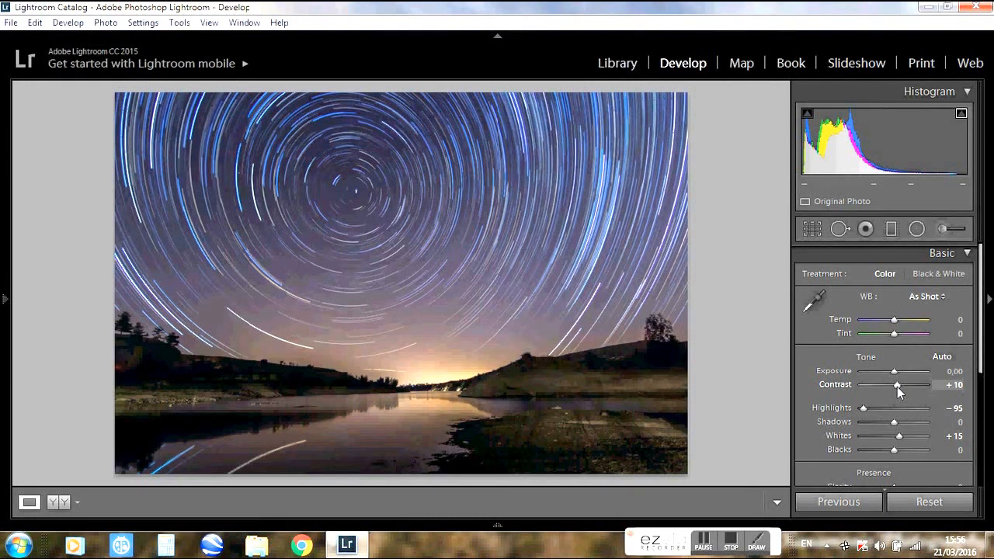
{"action": "key", "text": "Down"}
{"action": "key", "text": "Up"}
Cool the white balance by setting Temp to -10, and collapse the Basic adjustments
{"action": "scroll", "coordinate": [808, 429], "scroll_direction": "down", "scroll_amount": 2}
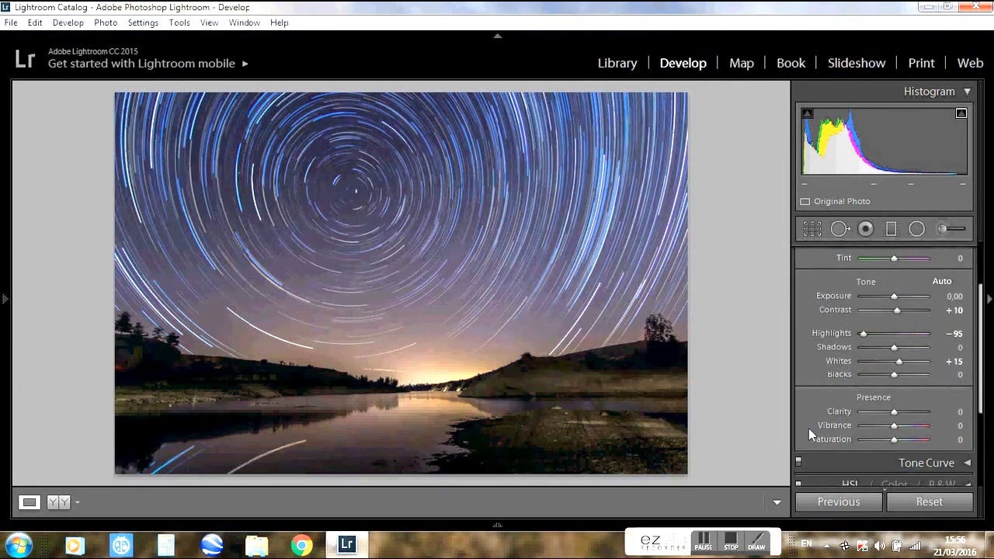
{"action": "scroll", "coordinate": [808, 428], "scroll_direction": "up", "scroll_amount": 2}
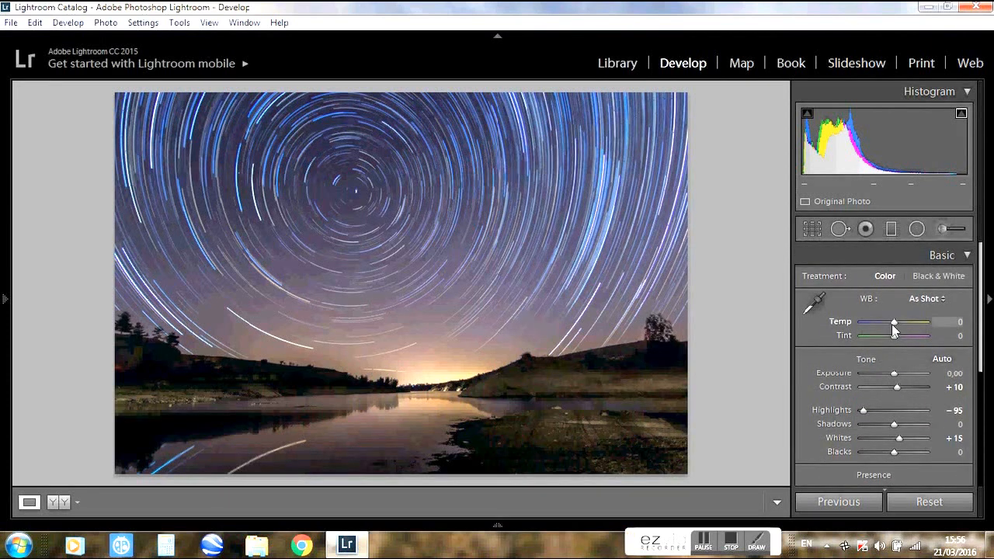
{"action": "key", "text": "Down"}
{"action": "key", "text": "Down"}
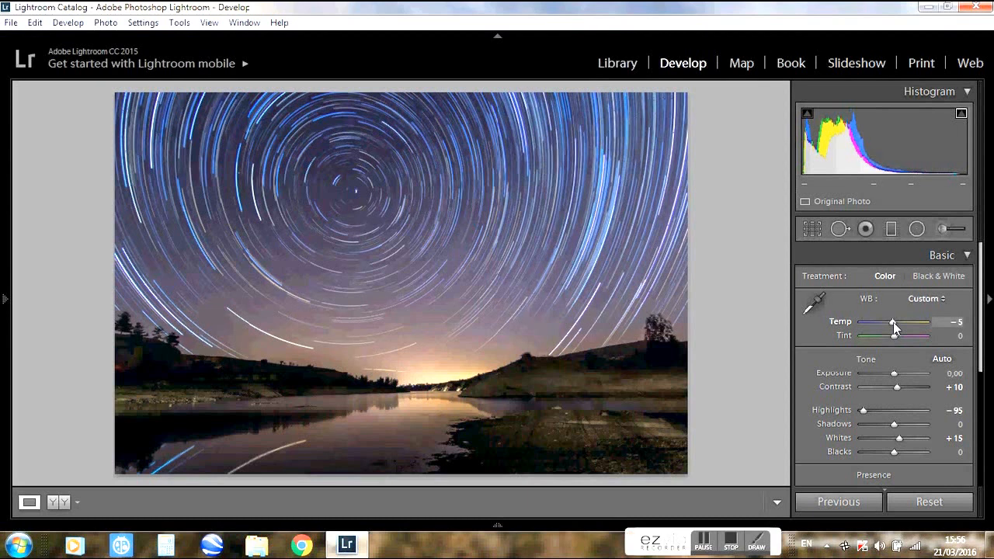
{"action": "key", "text": "Up"}
{"action": "key", "text": "Down"}
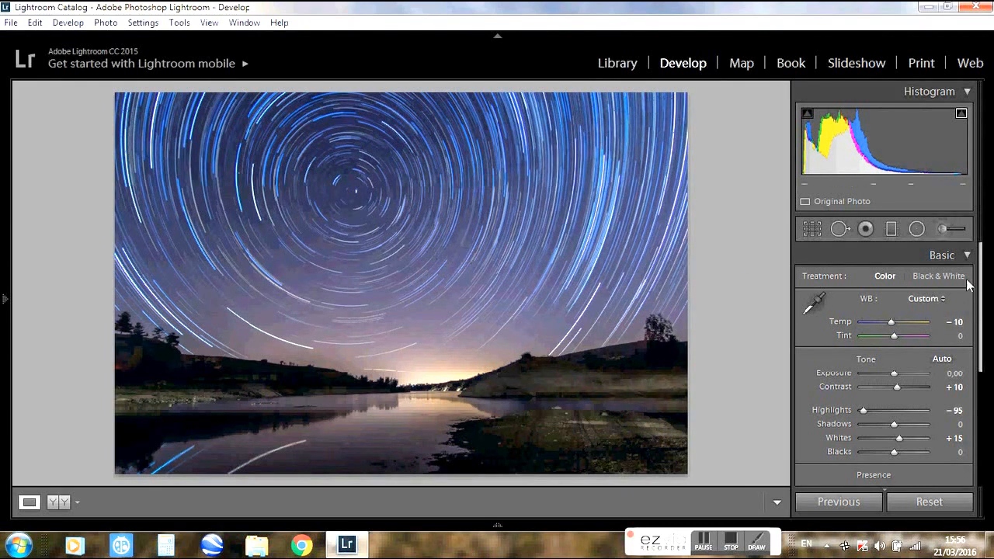
{"action": "left_click", "coordinate": [967, 255]}
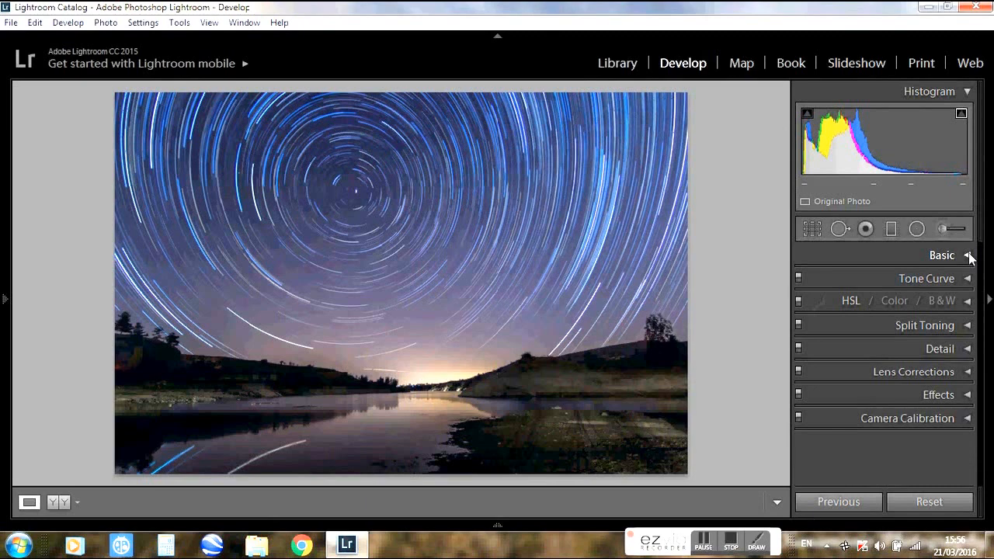
{"action": "left_click", "coordinate": [463, 247]}
{"action": "left_click_drag", "start_coordinate": [463, 249], "coordinate": [732, 354]}
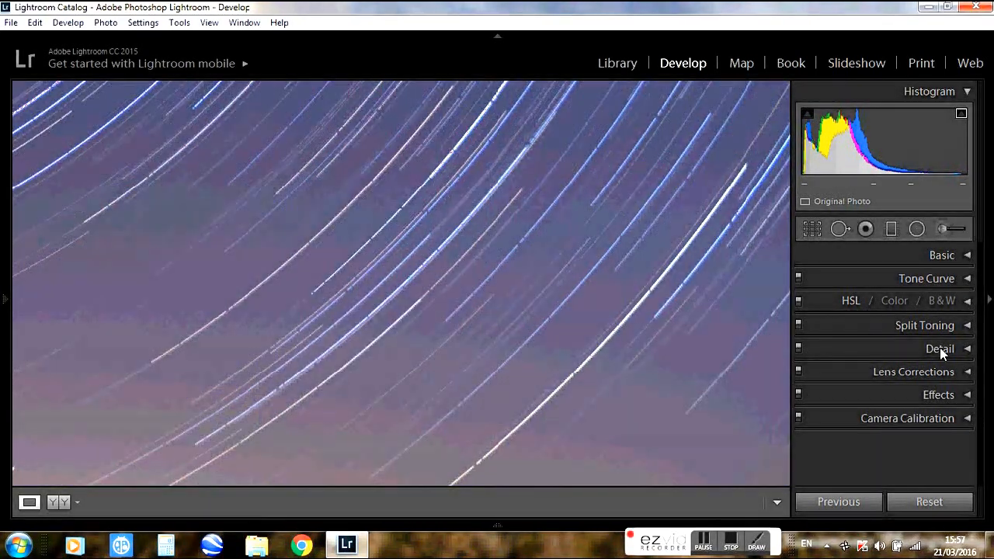
{"action": "left_click", "coordinate": [496, 328]}
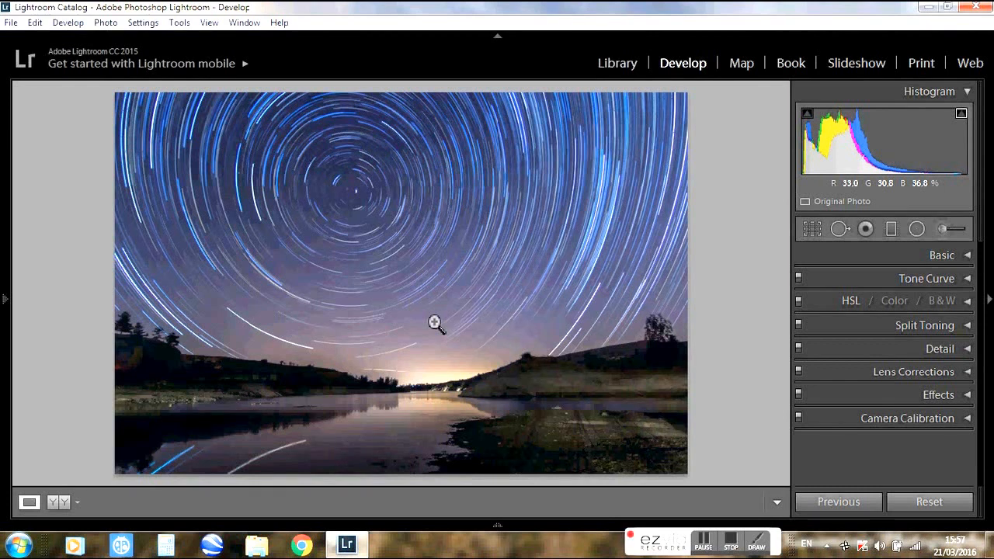
Choose the Clarity effect for a new Adjustment Brush mask and leave the brush without painting
{"action": "left_click", "coordinate": [942, 228]}
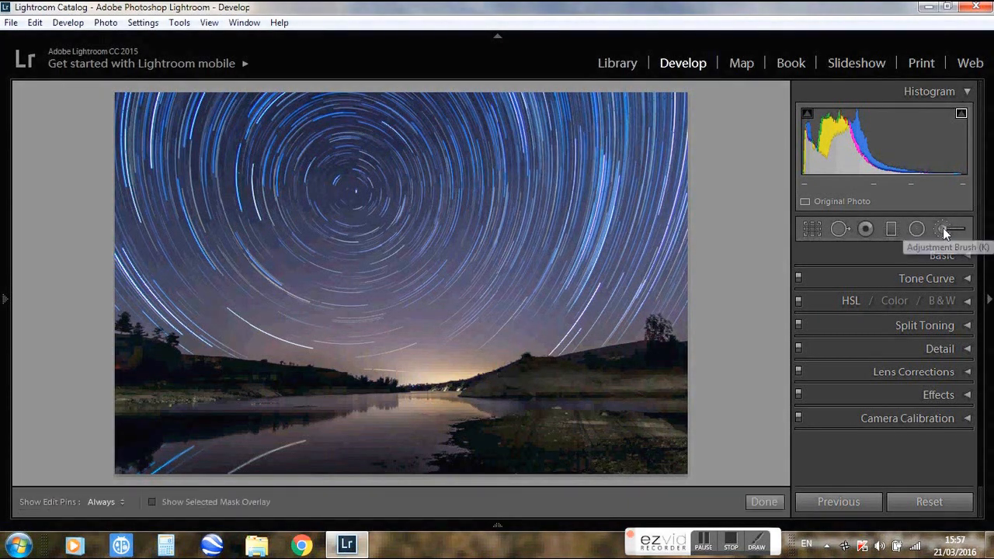
{"action": "left_click", "coordinate": [877, 281]}
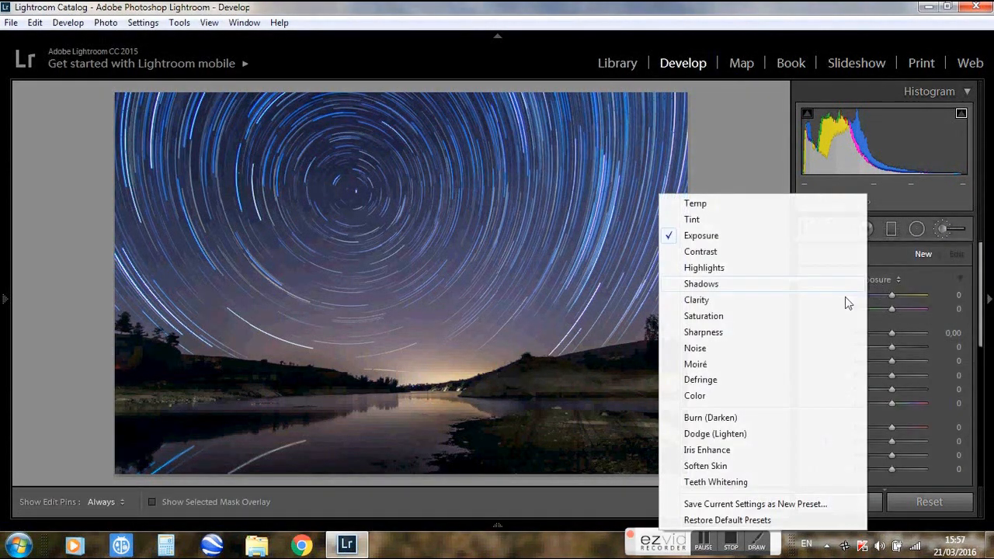
{"action": "left_click", "coordinate": [697, 300]}
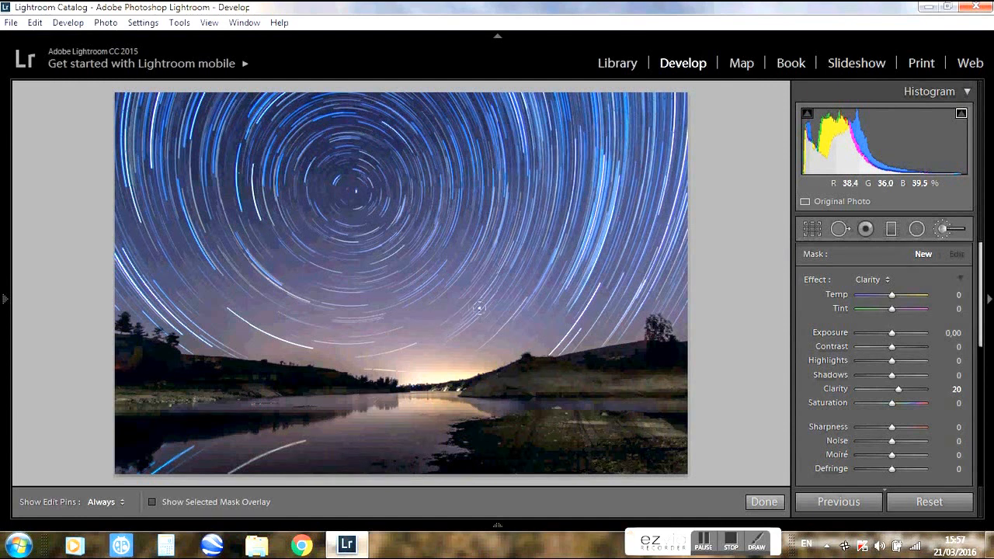
{"action": "left_click", "coordinate": [764, 501]}
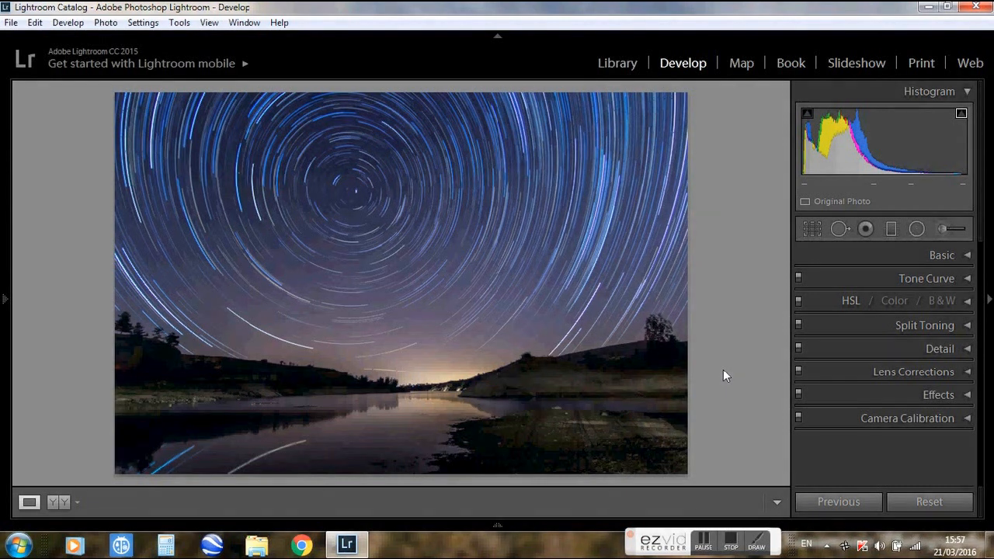
{"action": "right_click", "coordinate": [388, 324]}
{"action": "mouse_move", "coordinate": [441, 458]}
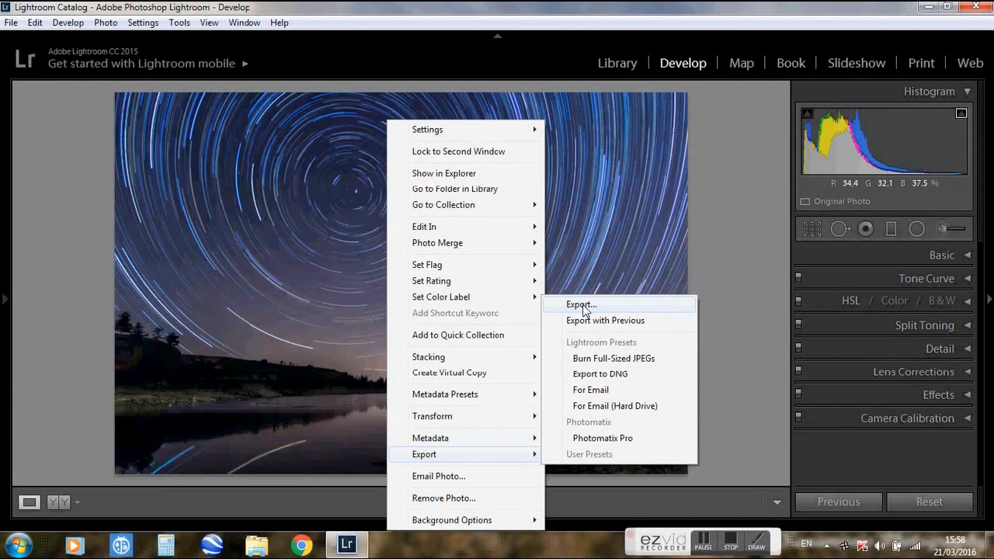
{"action": "left_click", "coordinate": [723, 252]}
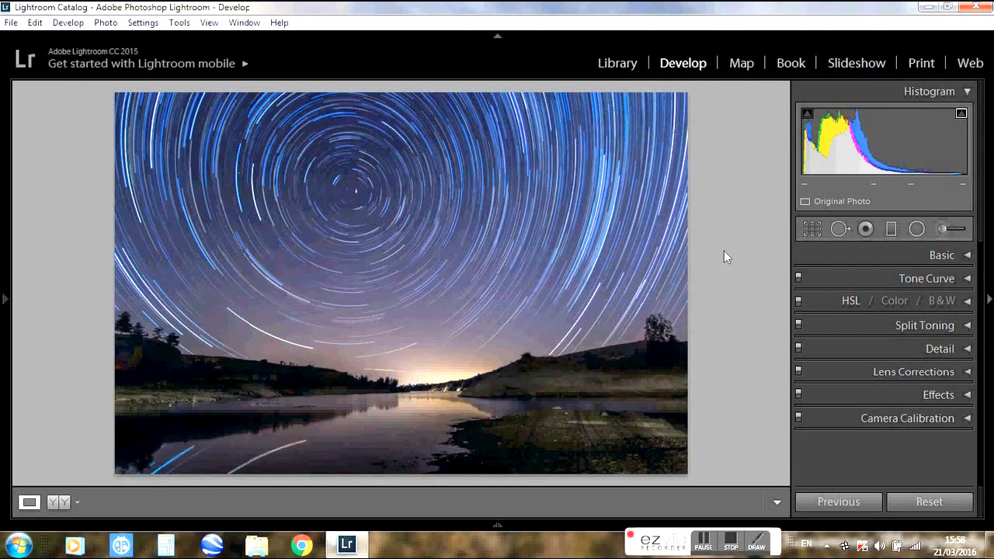
{"action": "left_click", "coordinate": [705, 543]}
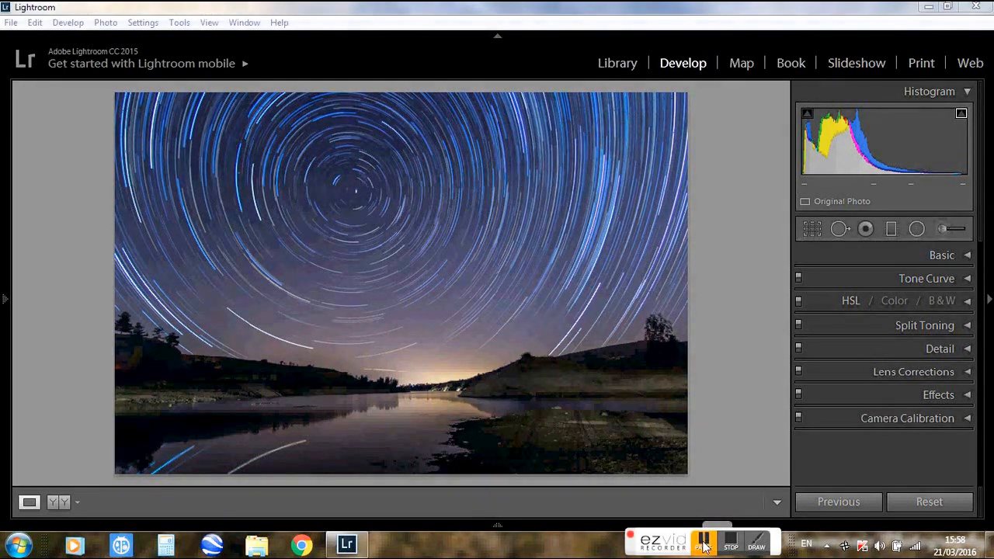